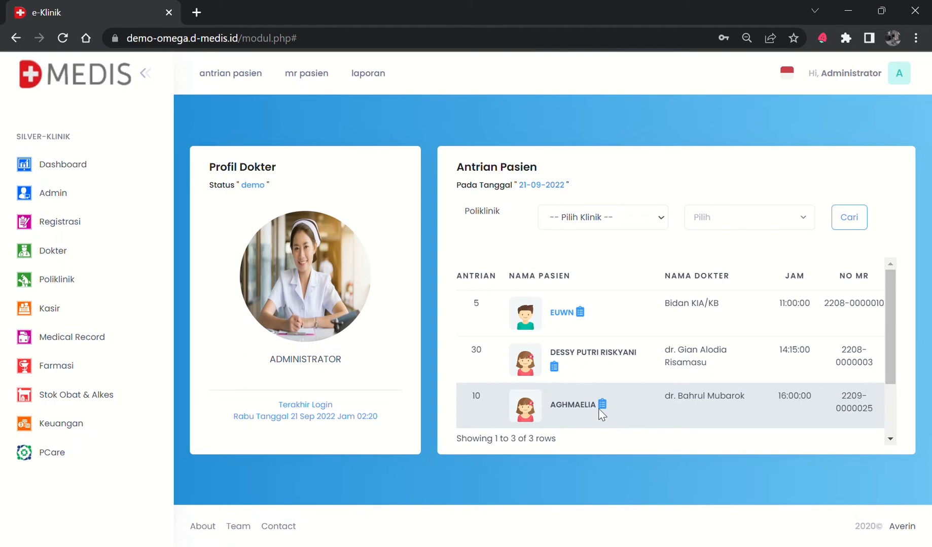
Step: Open the examination record of the patient queued for 16:00:00 and look over the vital signs and planning options
mouse_move(594, 410)
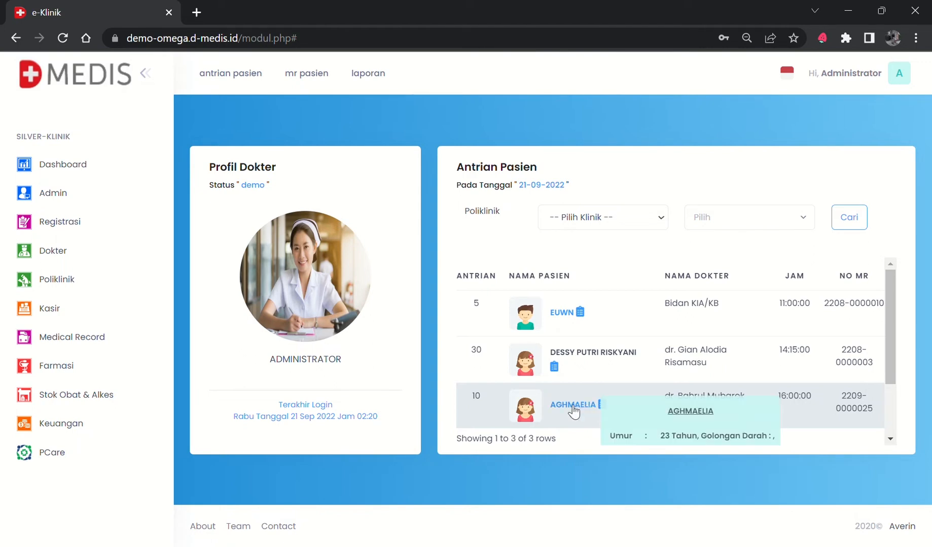
click(573, 405)
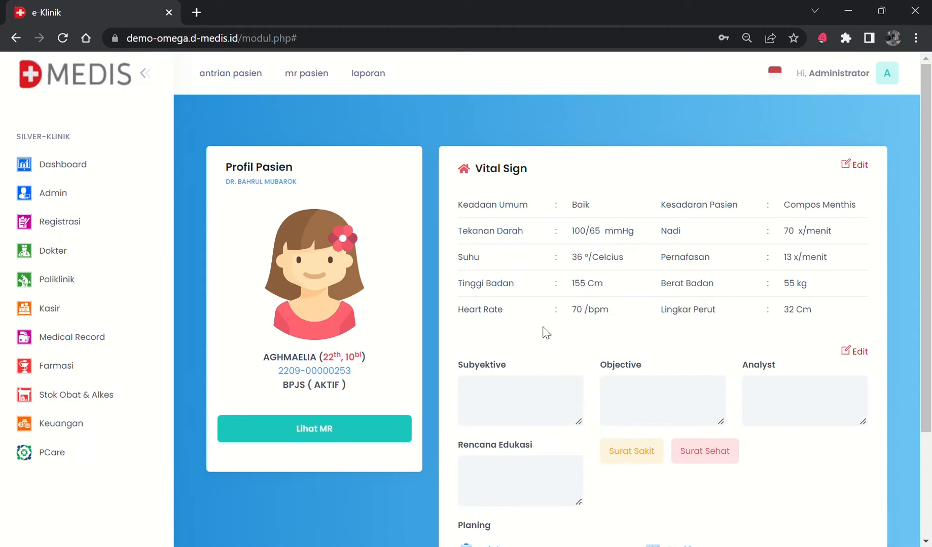
scroll(582, 360, down, 2)
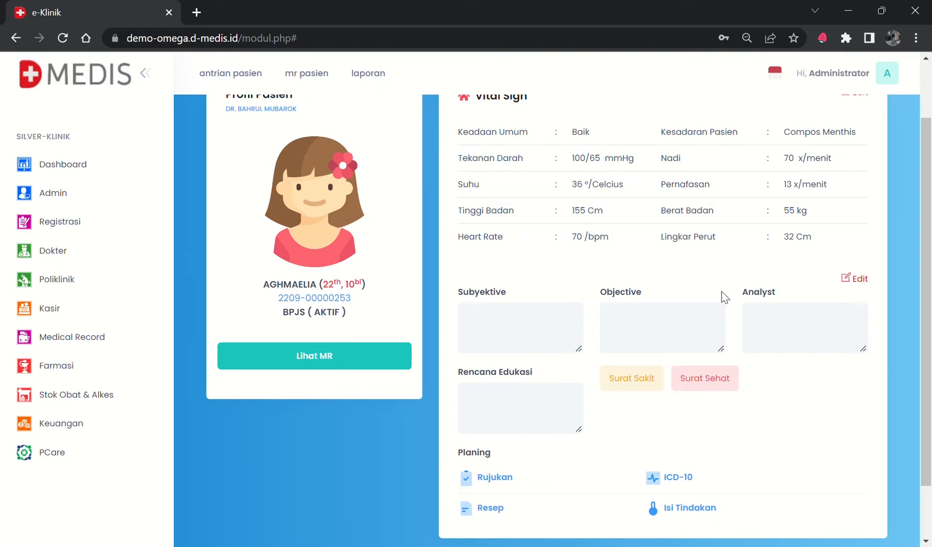
scroll(780, 282, up, 2)
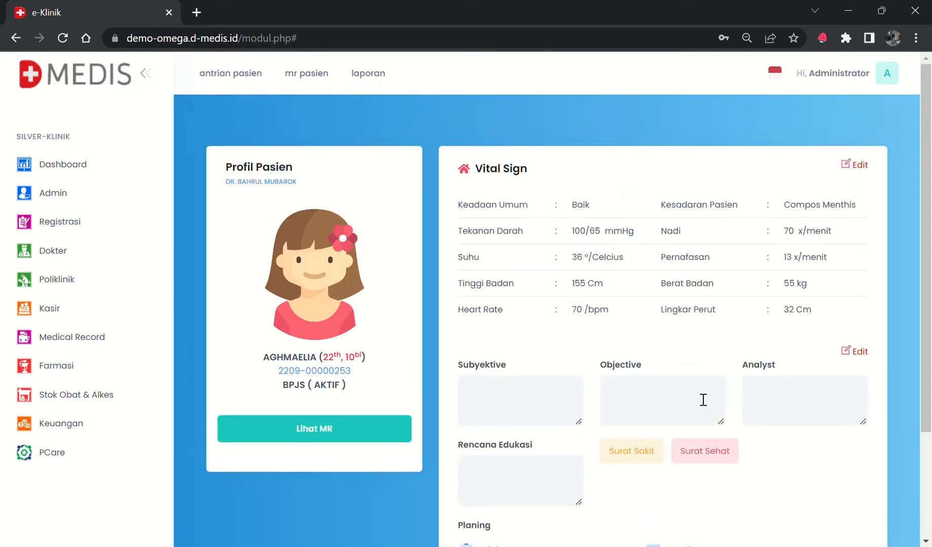
Step: Fill in and submit the SOAP form: Subyektive "Sesak nafas", Objective "asma", Terapi "-", Rencana Edukasi "Rujuk ke spesialis paru"
click(855, 355)
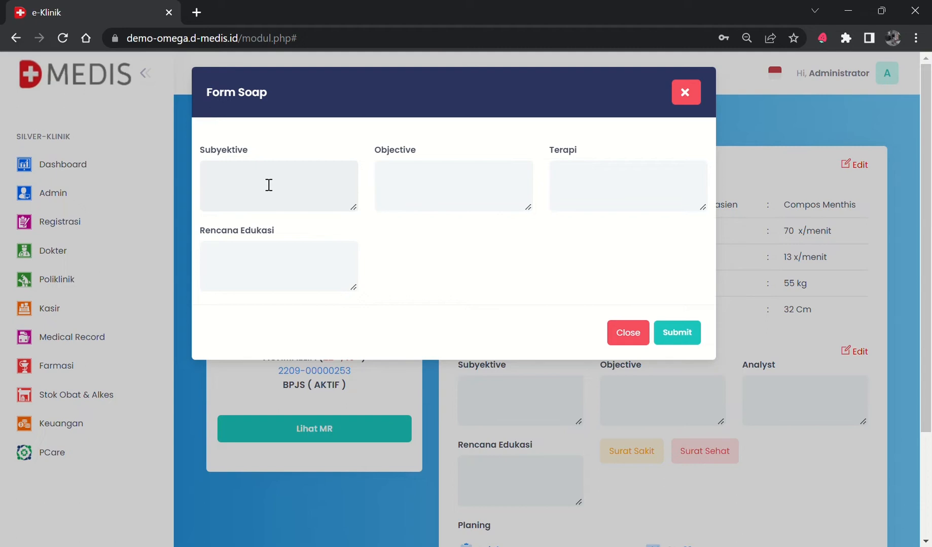
text(Sesak nafas)
click(423, 183)
text(asma)
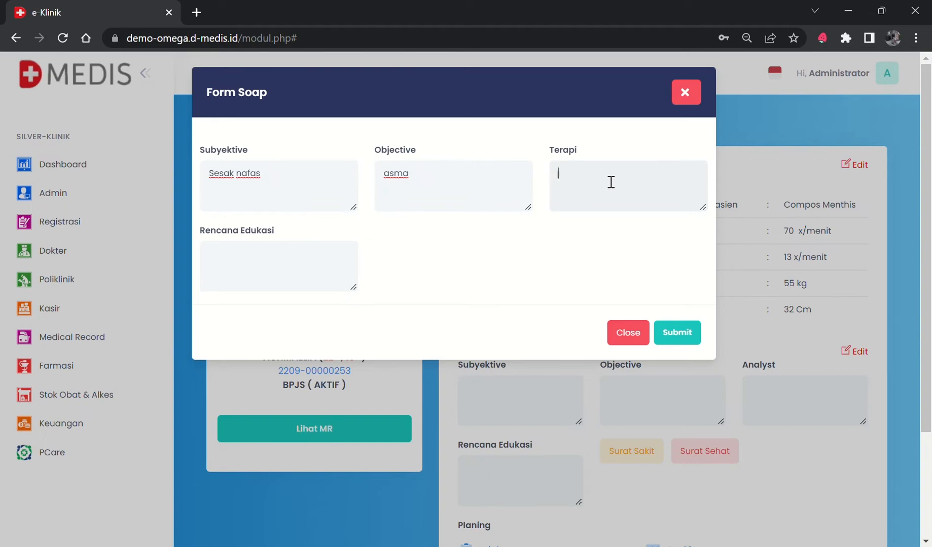
text(-)
click(245, 262)
text(Rujuk ke spesialis paru)
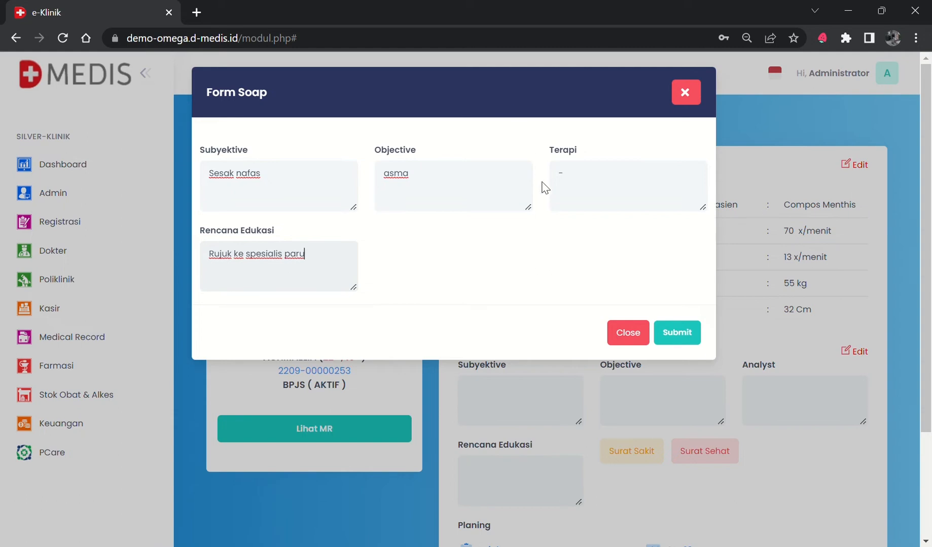
click(678, 333)
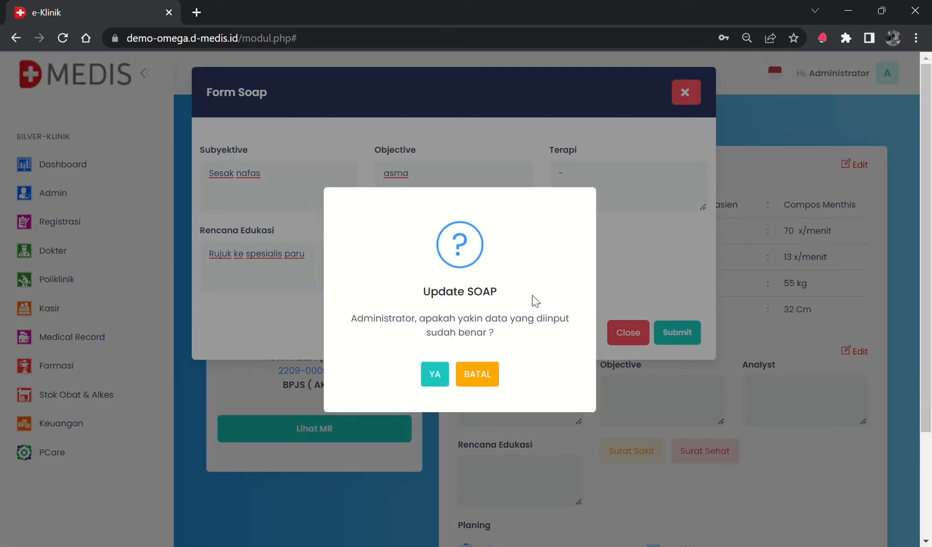
click(436, 381)
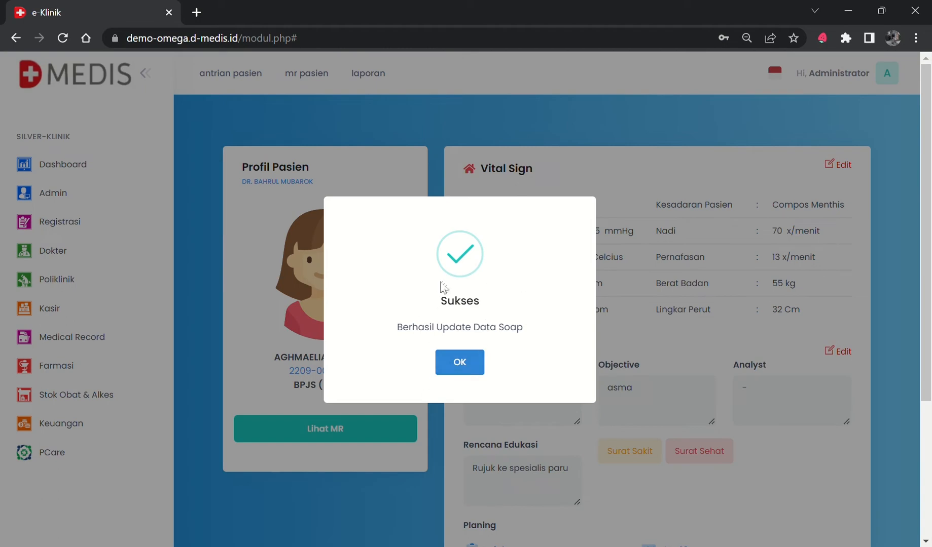
click(469, 364)
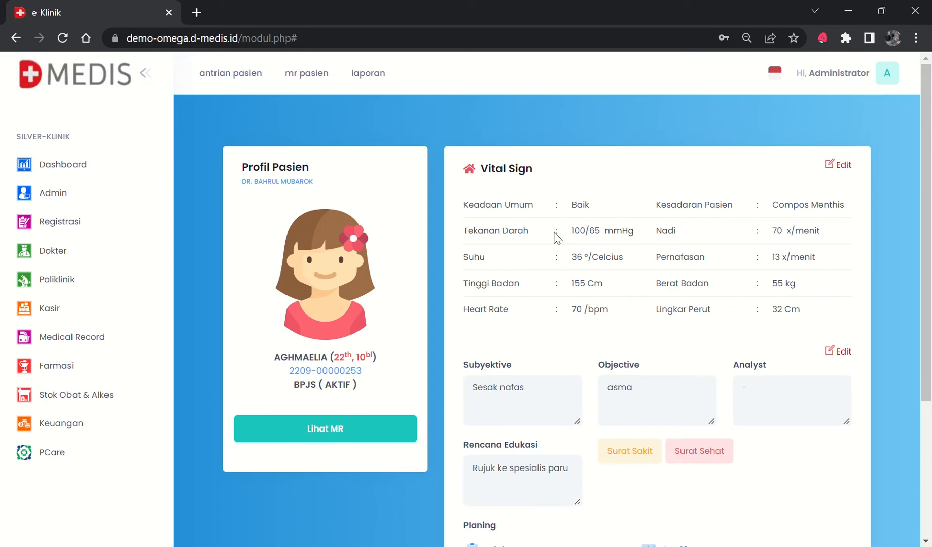
Step: Open the patient's ICD-10 form and search the diagnosis groups for "Asthma"
scroll(601, 413, down, 1)
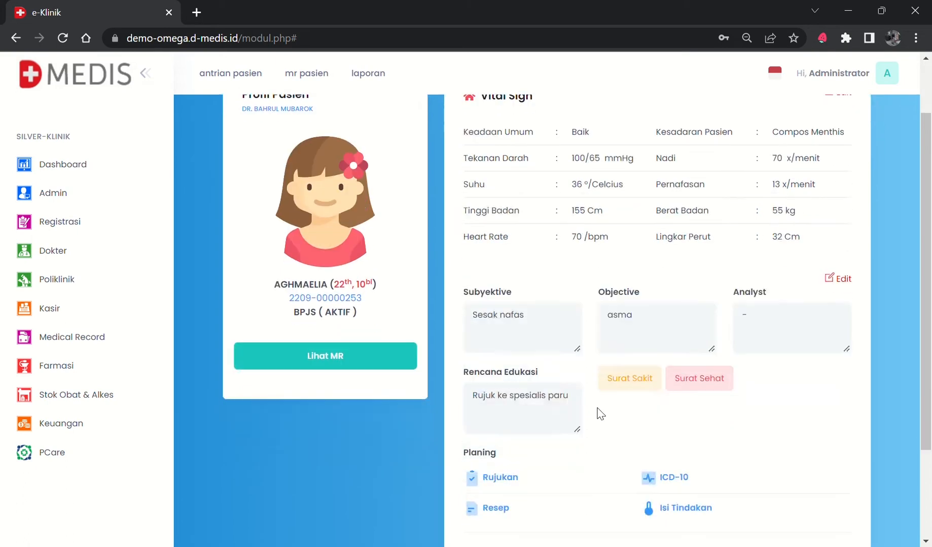
scroll(640, 398, down, 1)
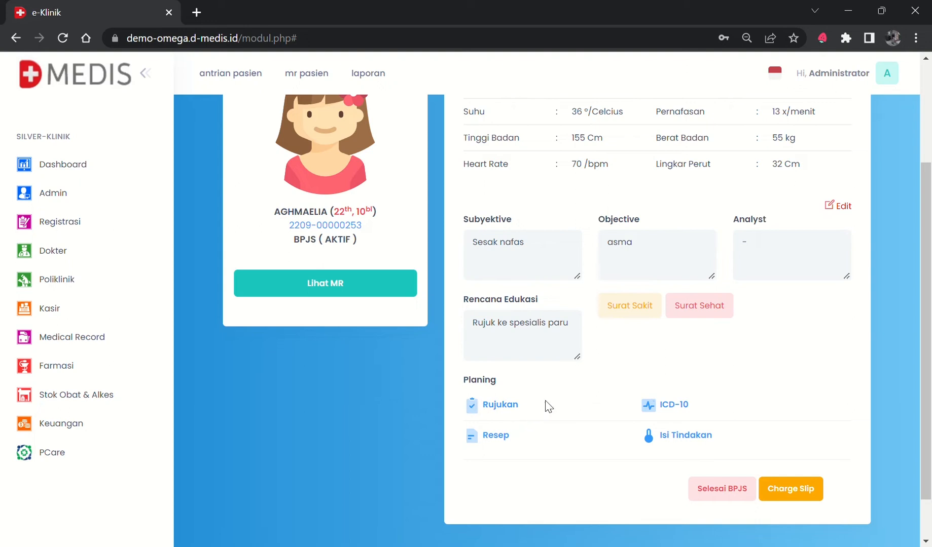
click(674, 406)
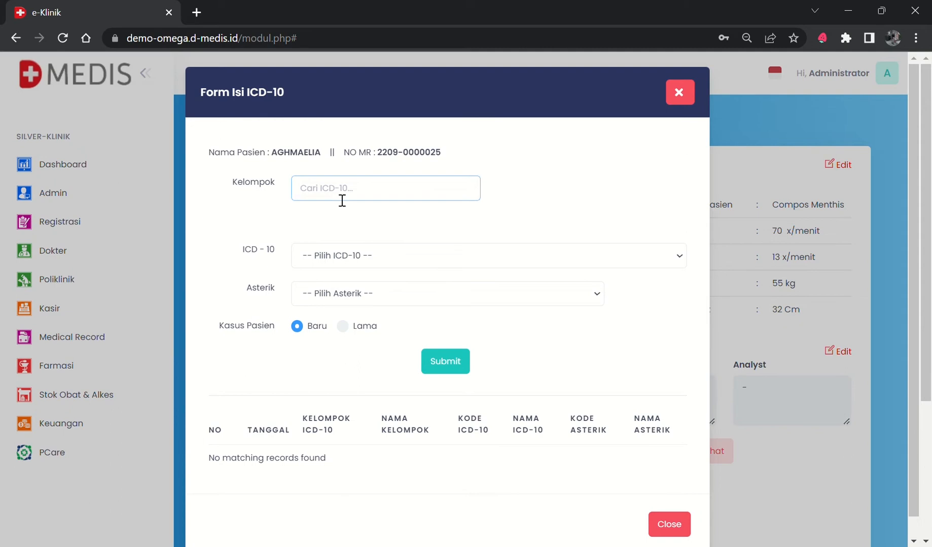
text(as)
key(BackSpace)
key(BackSpace)
text(Asthma)
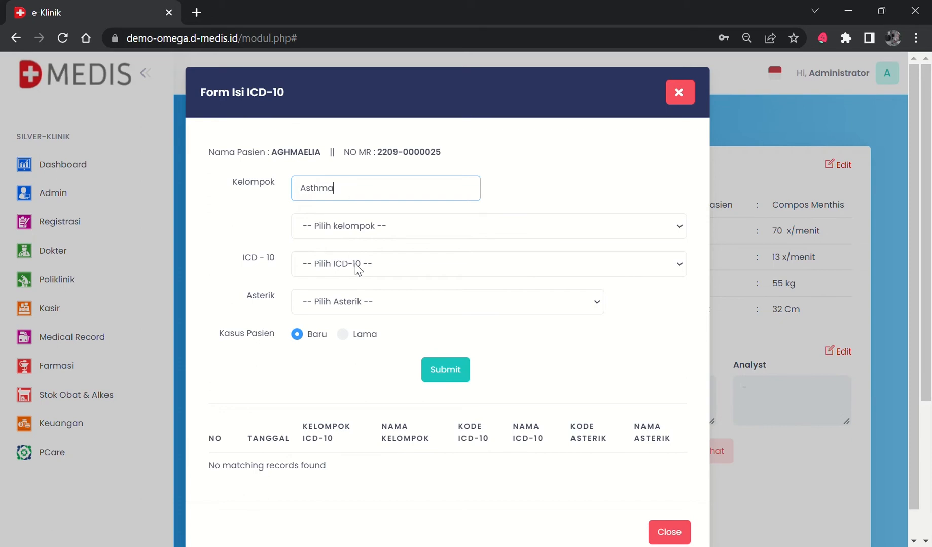
Step: Add the diagnosis with group J45 (Asthma) and ICD-10 Asthma, leaving Asterik unselected, and close the form
click(377, 228)
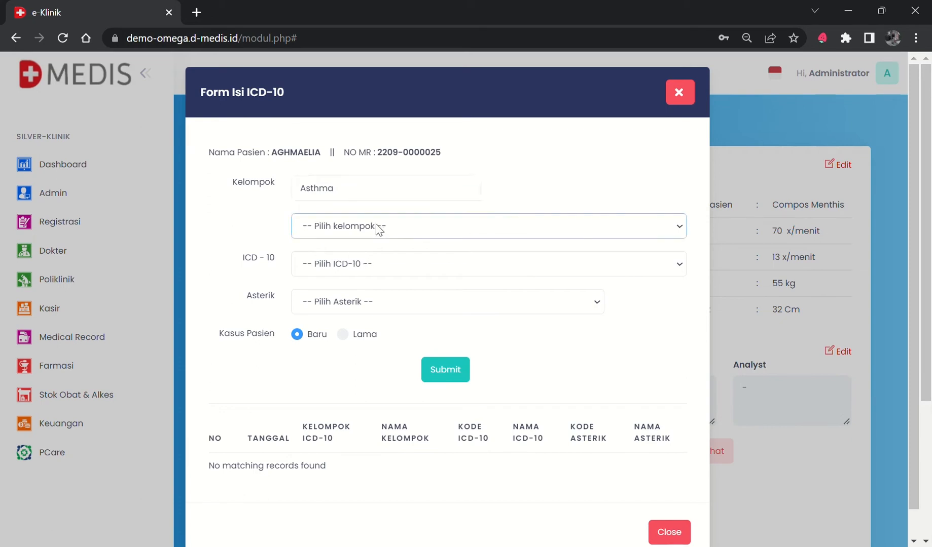
click(357, 267)
click(335, 264)
click(330, 302)
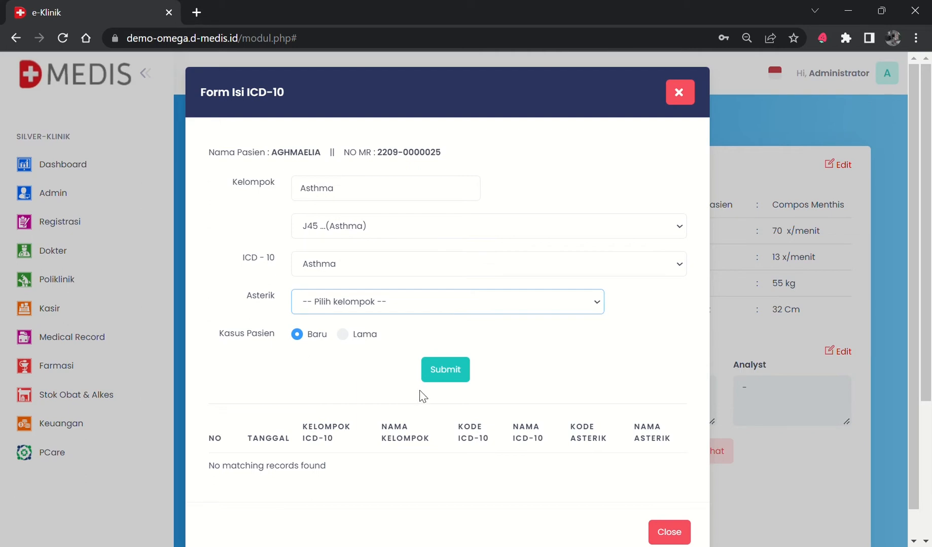
click(441, 374)
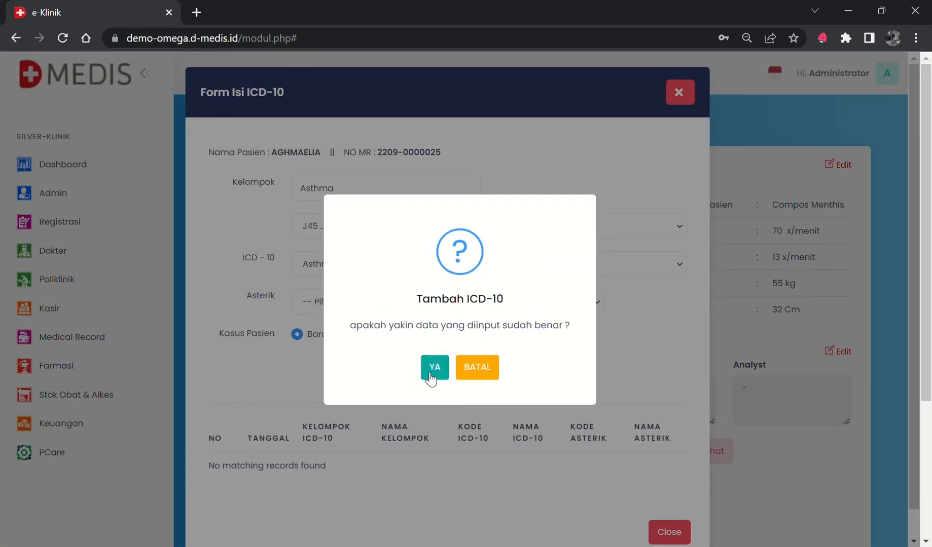
click(432, 370)
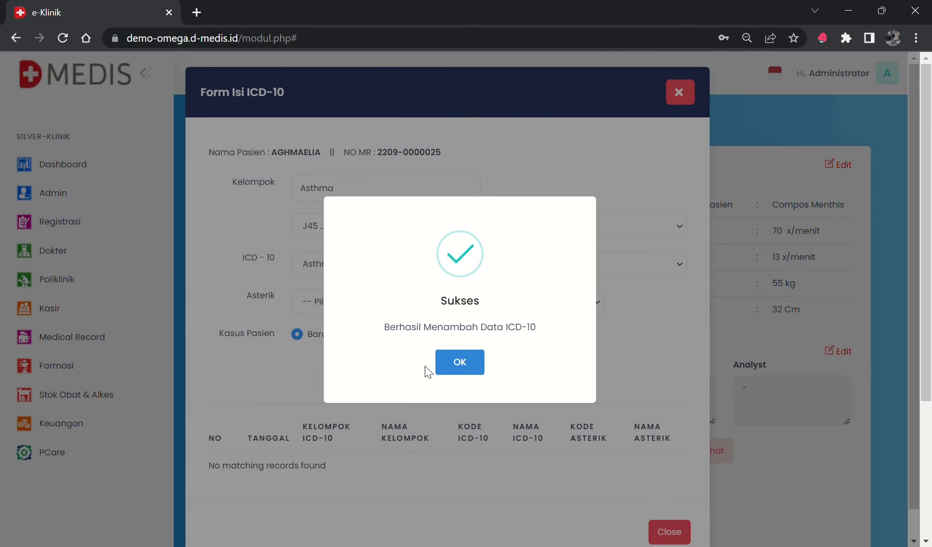
click(459, 361)
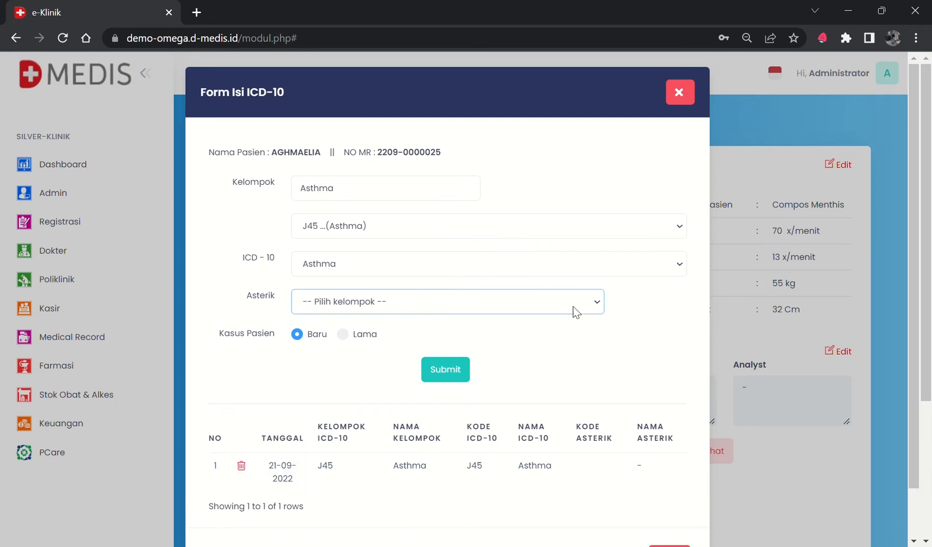
click(685, 101)
Step: Open the patient's prescription form (Resep) and set the medicine selection to "Pilih nama obat"
scroll(807, 335, down, 3)
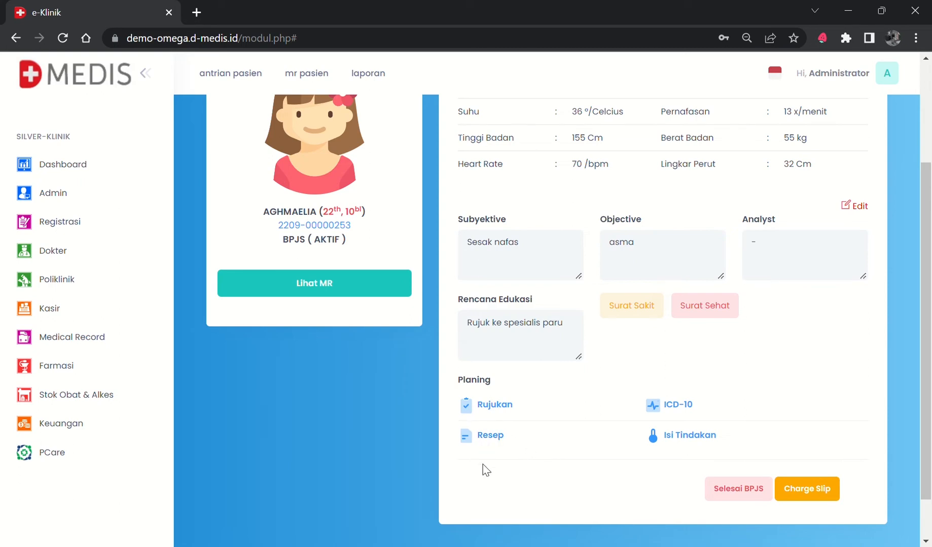
click(490, 437)
scroll(492, 456, down, 5)
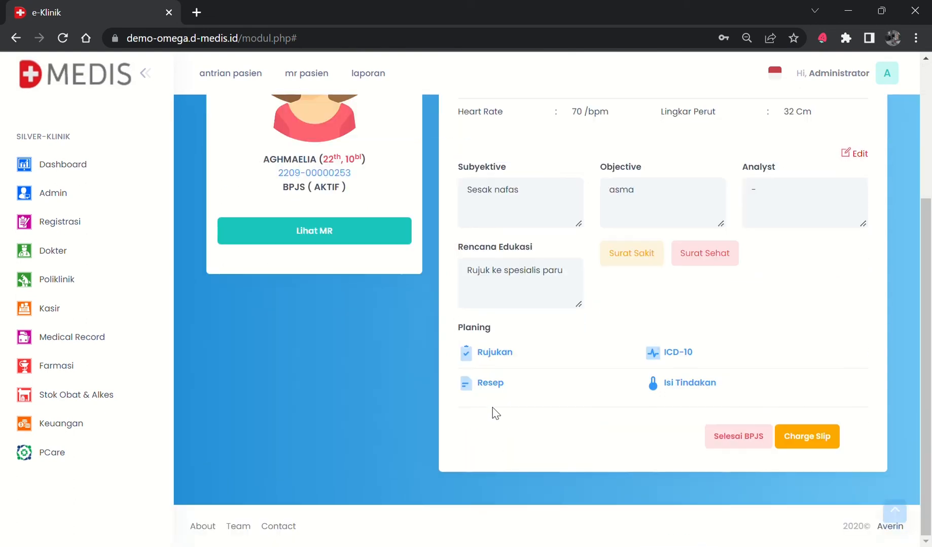
click(490, 383)
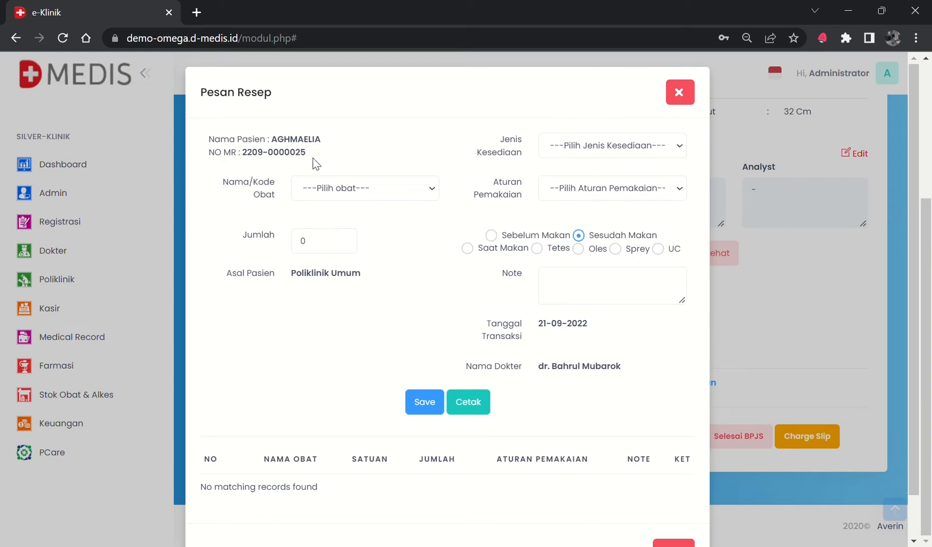
click(344, 194)
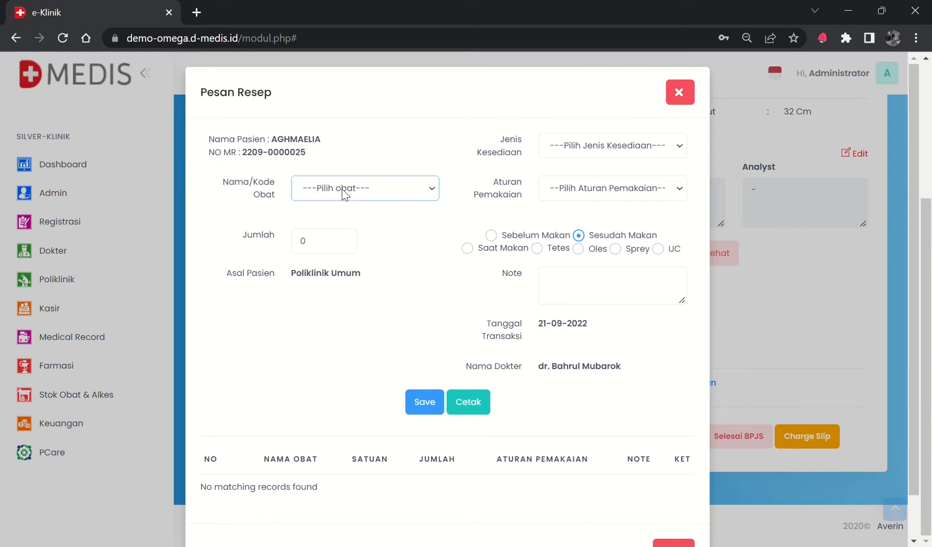
click(337, 226)
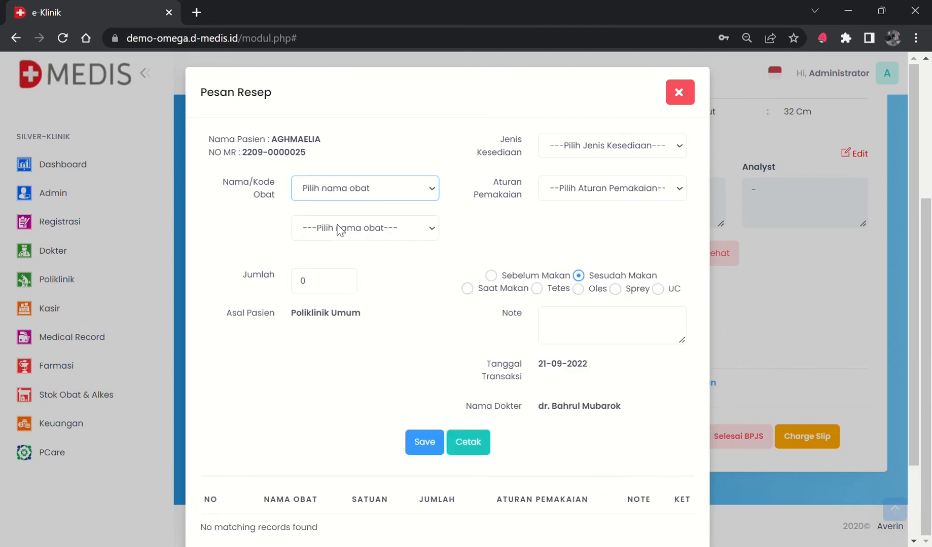
Step: Choose the medicine VIT C 50 MG POT and set its Jumlah to 3
click(336, 233)
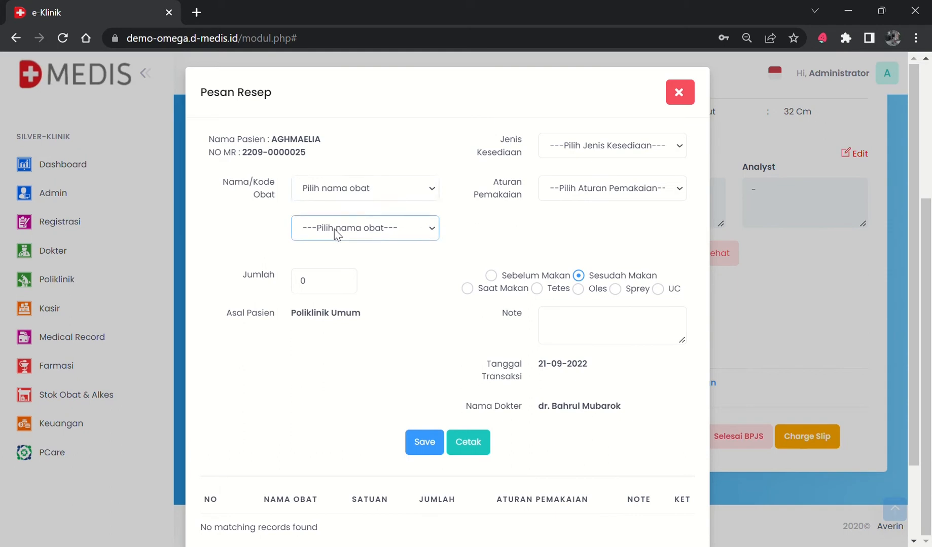
key(Down)
key(Down)
key(Tab)
text(3)
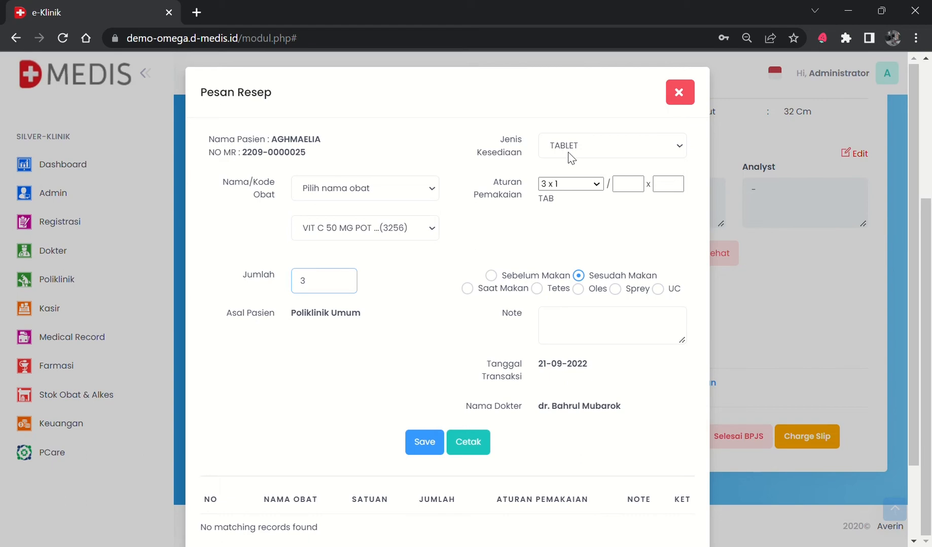
Step: Set the medicine's usage rule to 1 x 1, add the note "dihabiskan", and save the prescription item
click(571, 183)
key(1)
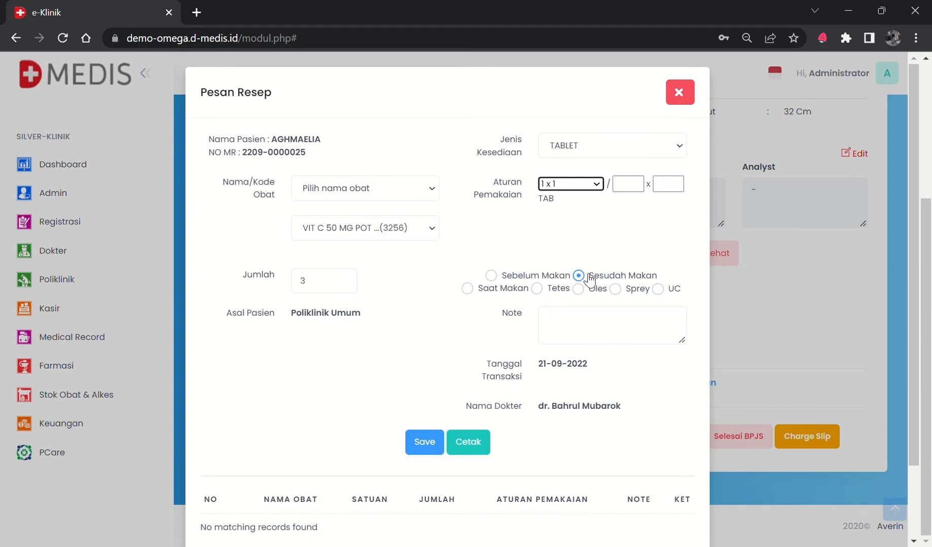
click(596, 322)
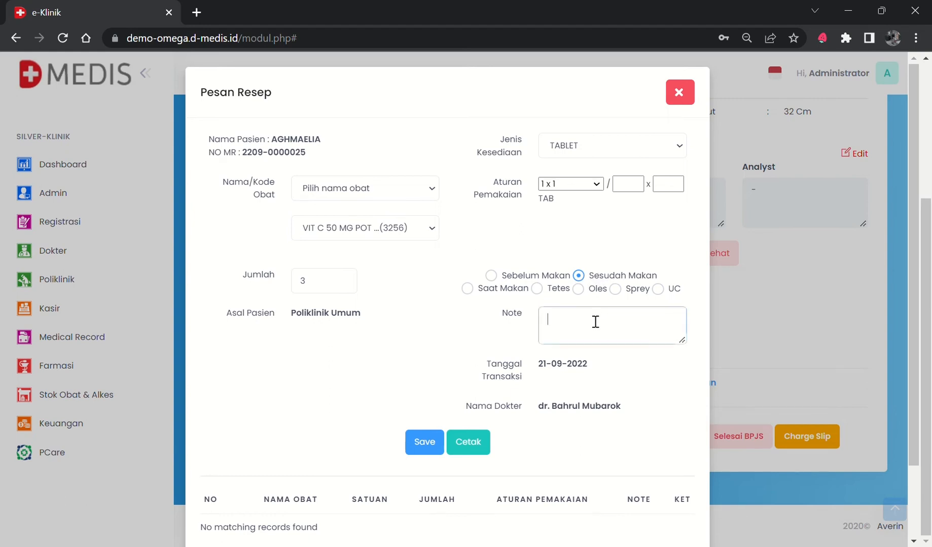
text(dihabiskan)
click(431, 445)
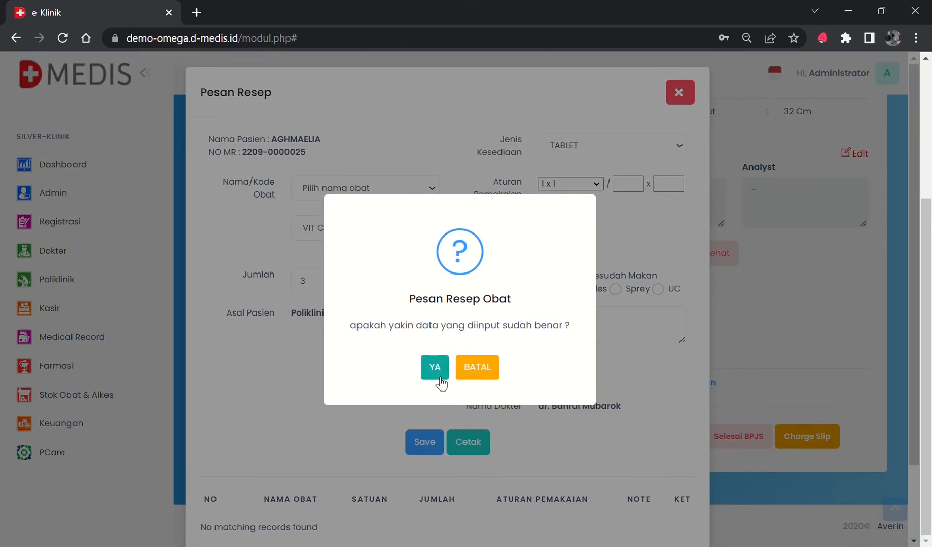
click(438, 378)
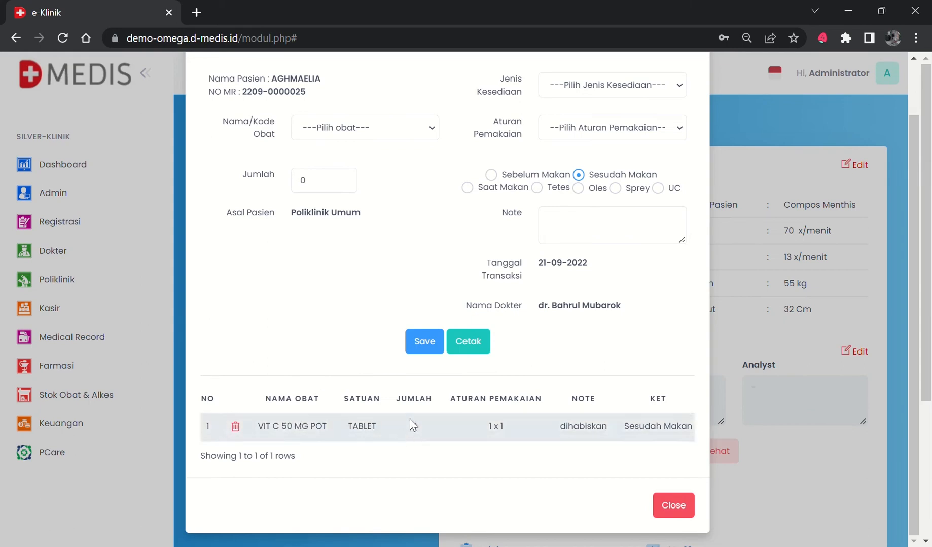
Step: Set the prescription's medicine selection to "Pilih nama obat dari racikan" and open the manual compound form (Racikan Manual)
scroll(411, 357, up, 1)
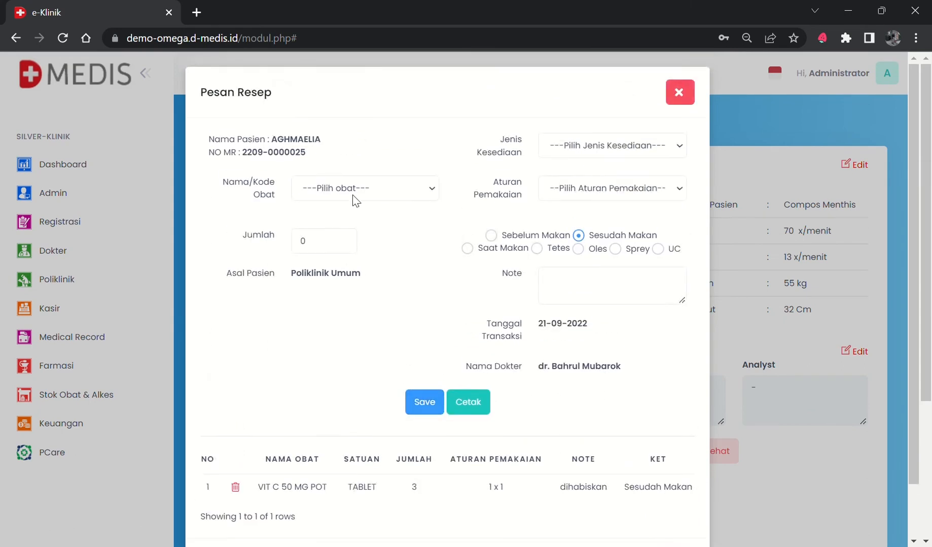
click(370, 191)
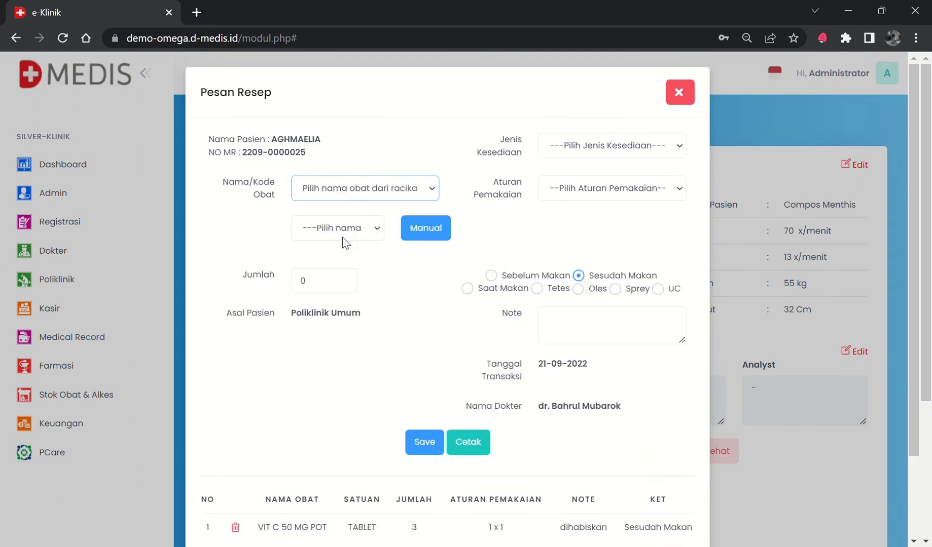
click(368, 238)
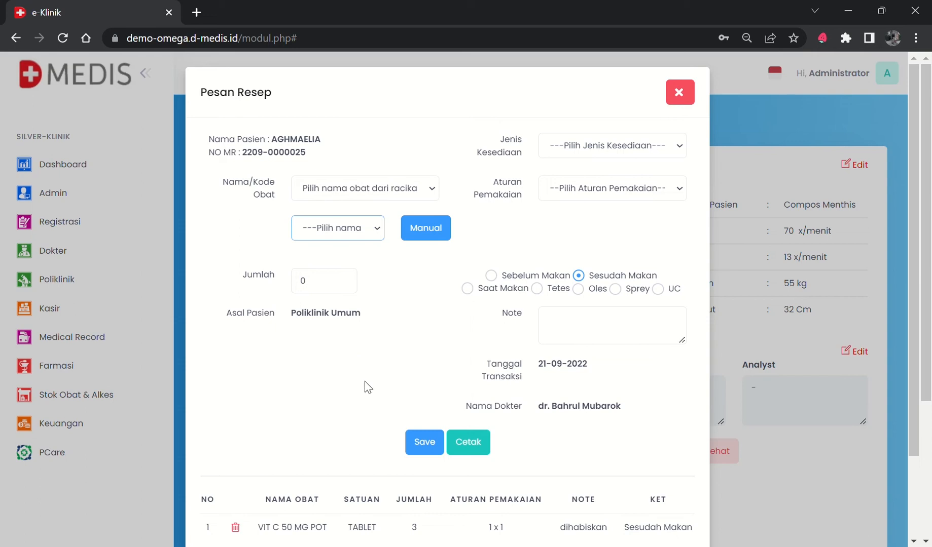
click(425, 231)
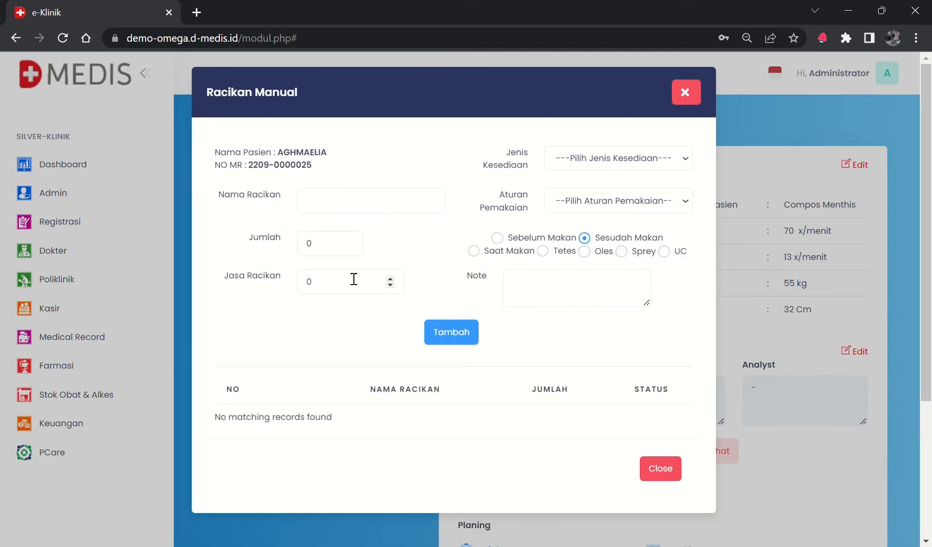
Step: Name the compound "asma", set its Jumlah to 3, and set Jasa Racikan to 1000
click(330, 201)
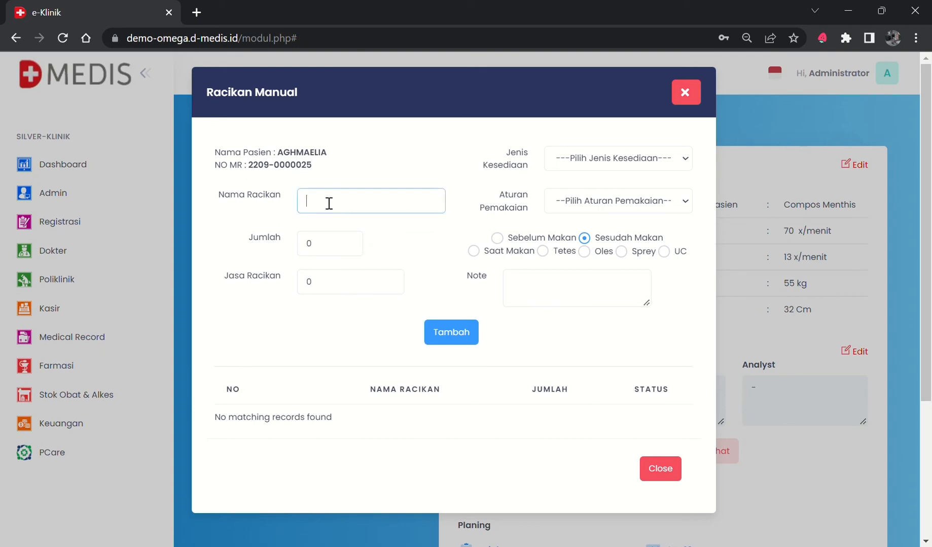
text(asma)
click(334, 247)
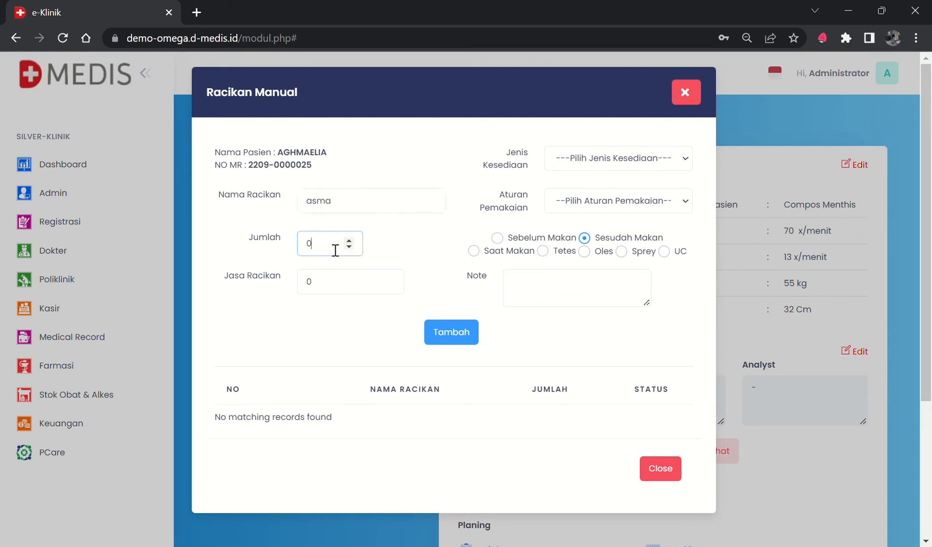
click(349, 241)
click(349, 241)
drag(333, 283, 296, 287)
text(1000)
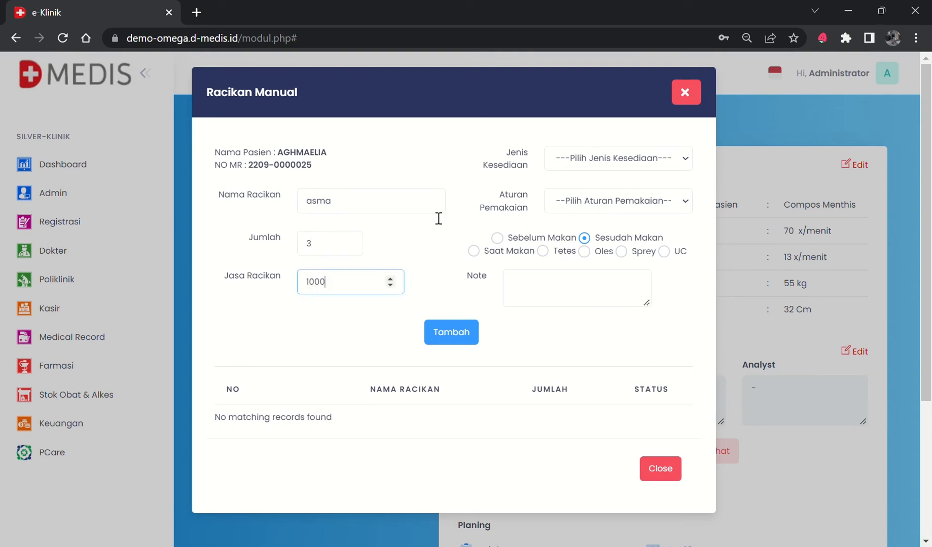
Step: Set the compound's Jenis Kesediaan to PUYER and usage rule to 3 x 1, add the note "dihabiskan", and save the compound
click(608, 166)
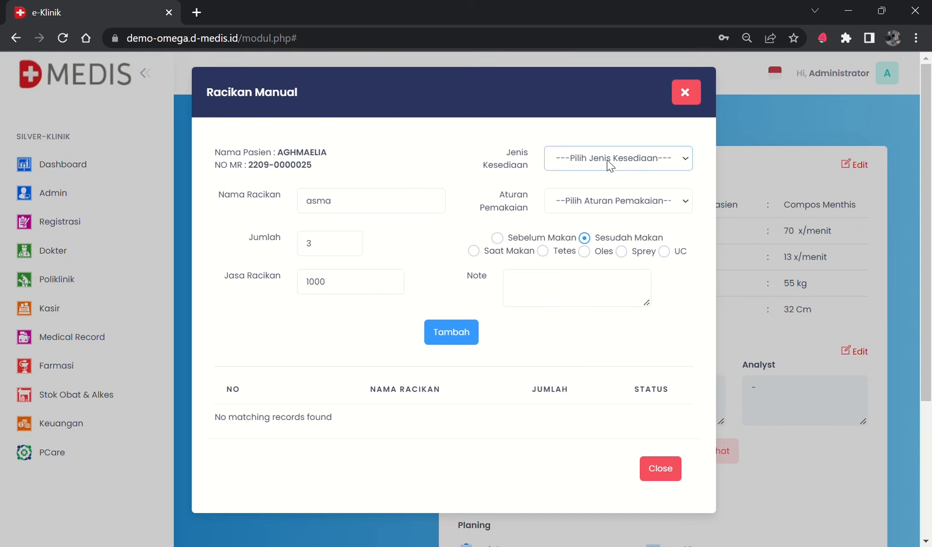
click(580, 216)
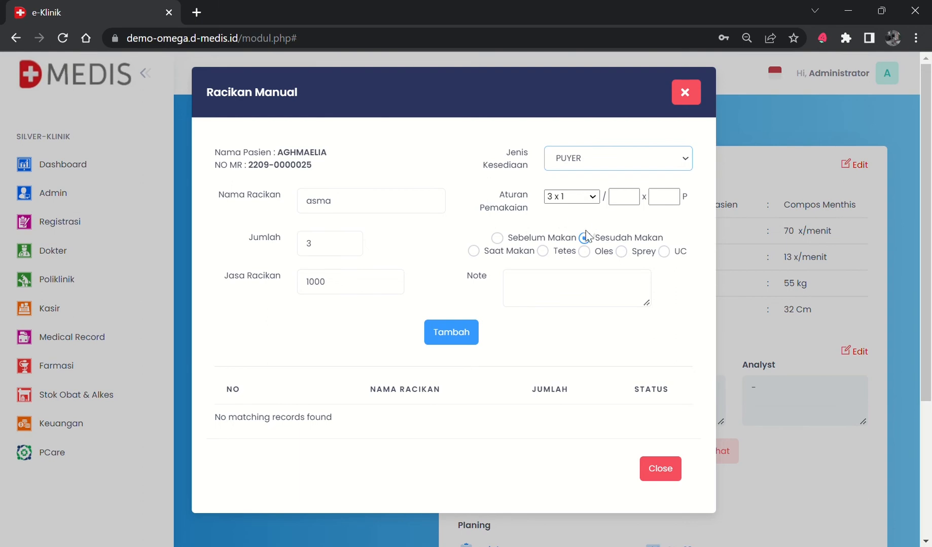
click(574, 289)
text(dihabi)
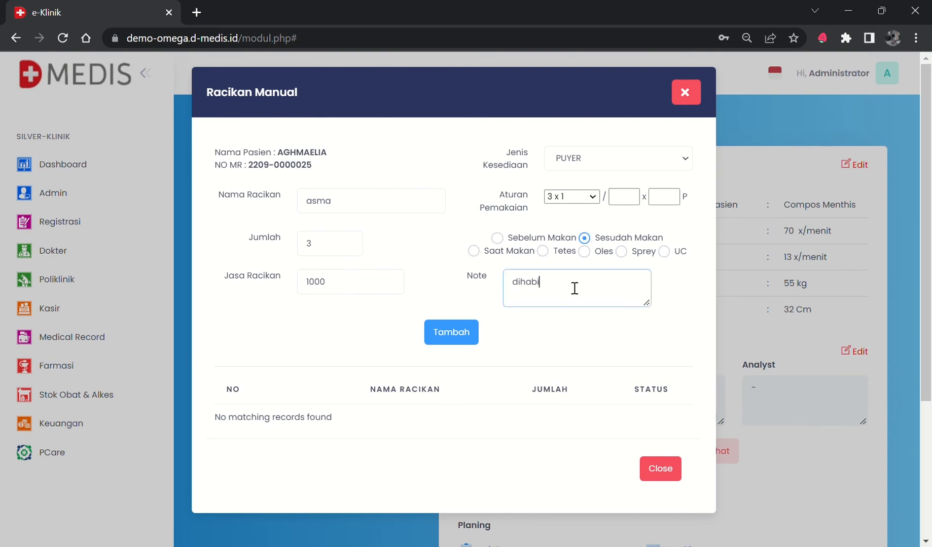
text(ska)
click(460, 330)
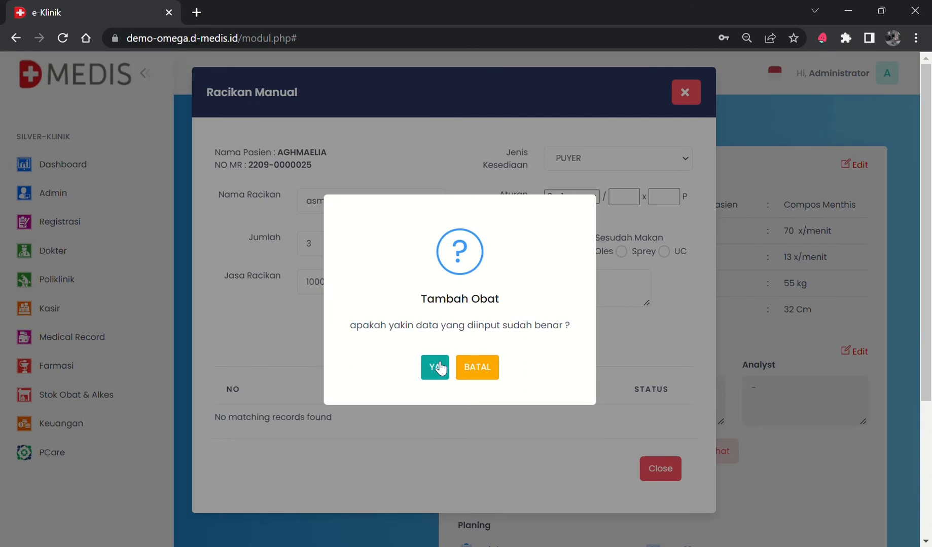
click(439, 367)
click(458, 372)
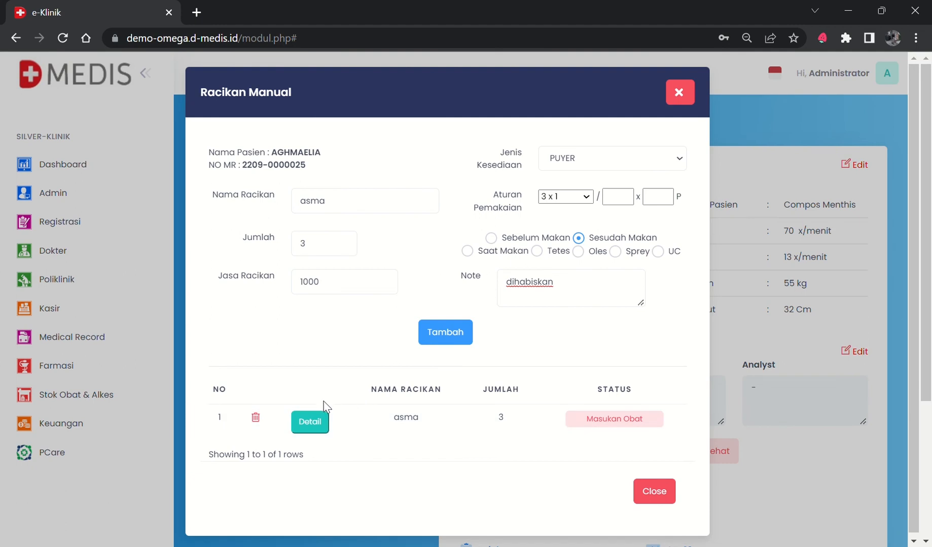
Step: Open the details of the asma compound and add SALBUTAMOL 2 MG with Komposisi 0,5
click(315, 428)
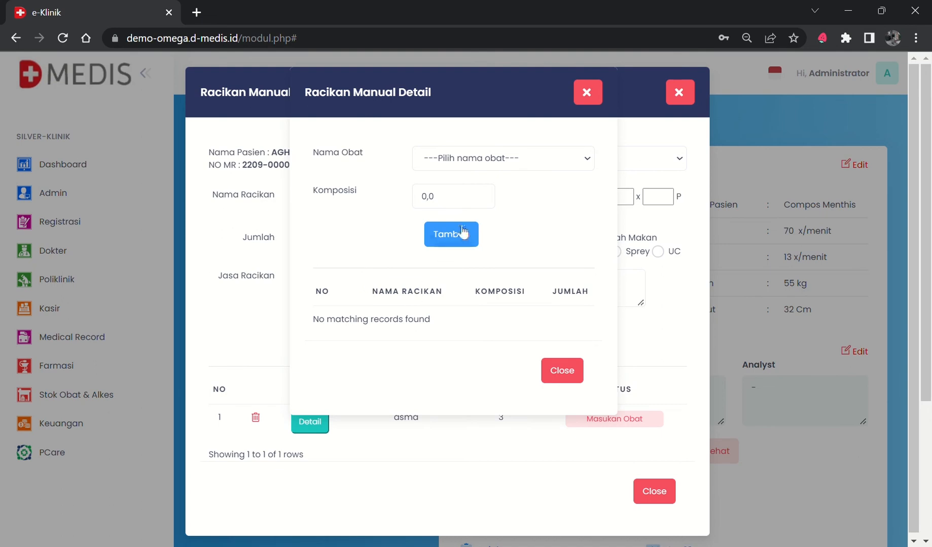
click(484, 162)
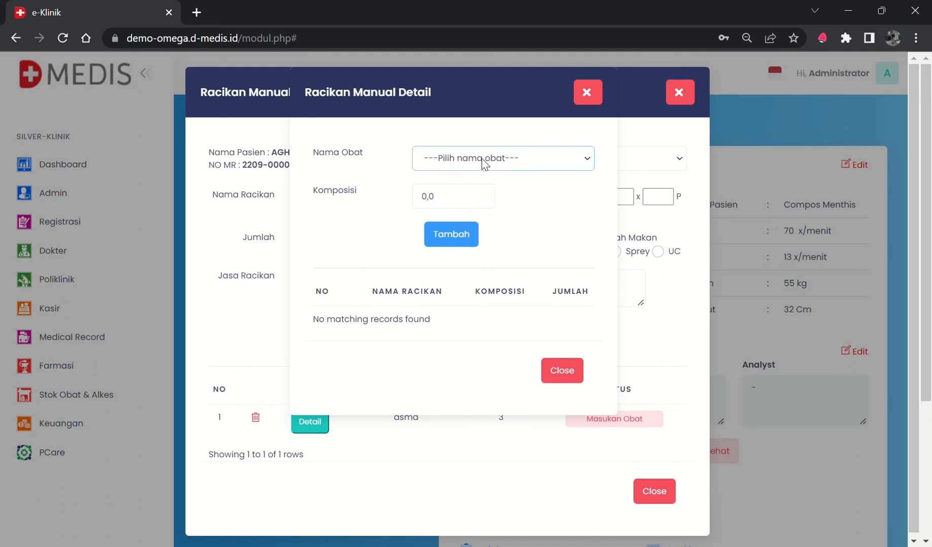
key(s)
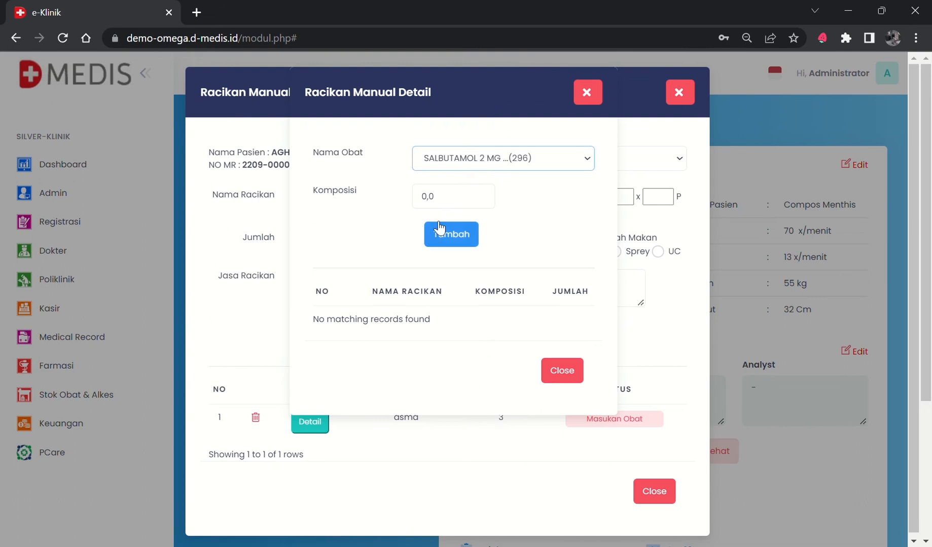
click(480, 194)
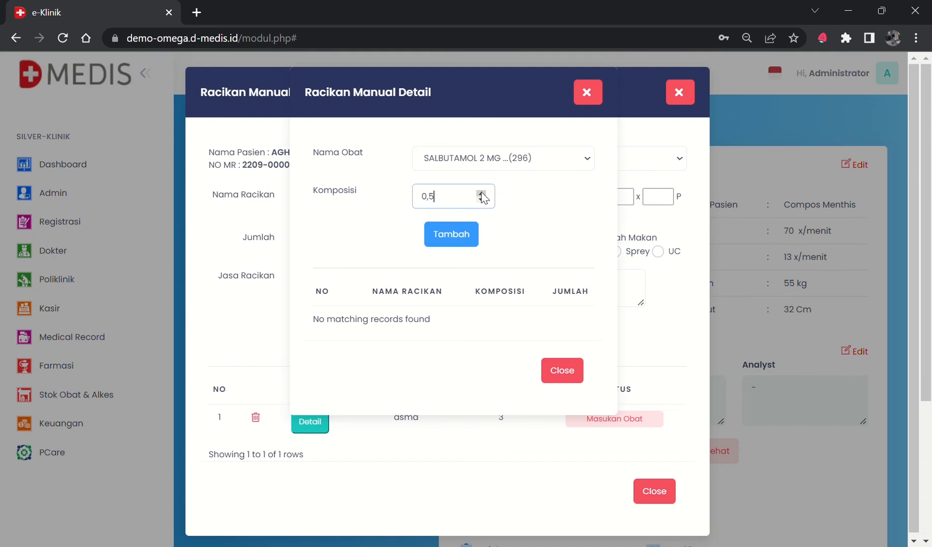
click(452, 239)
click(435, 378)
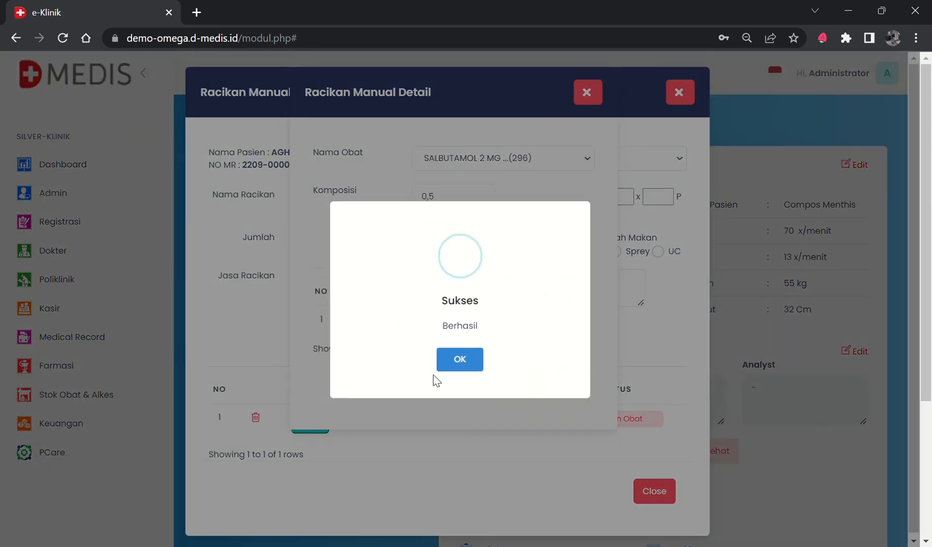
click(466, 363)
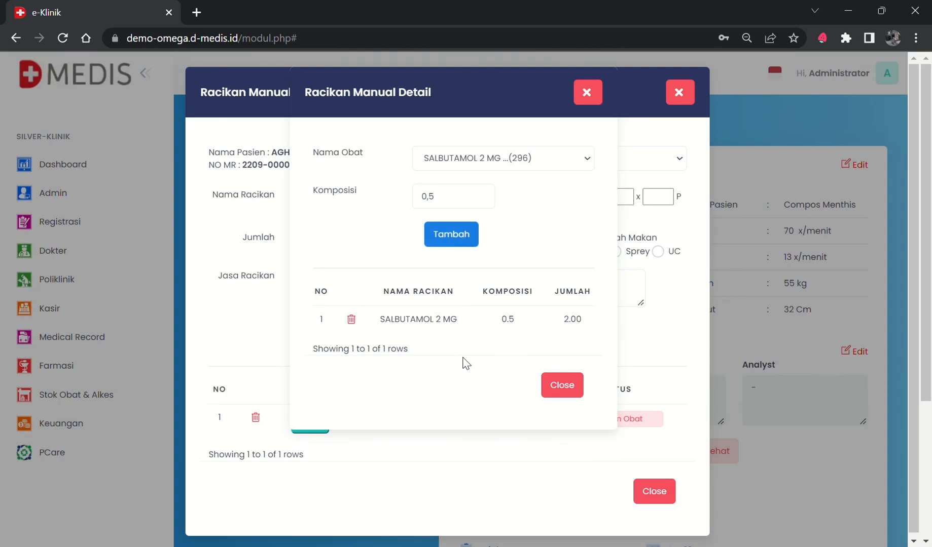
Step: Add PARACETAMOL with Komposisi 0,5 to the asma compound and close the compounding and prescription forms
click(508, 161)
key(p)
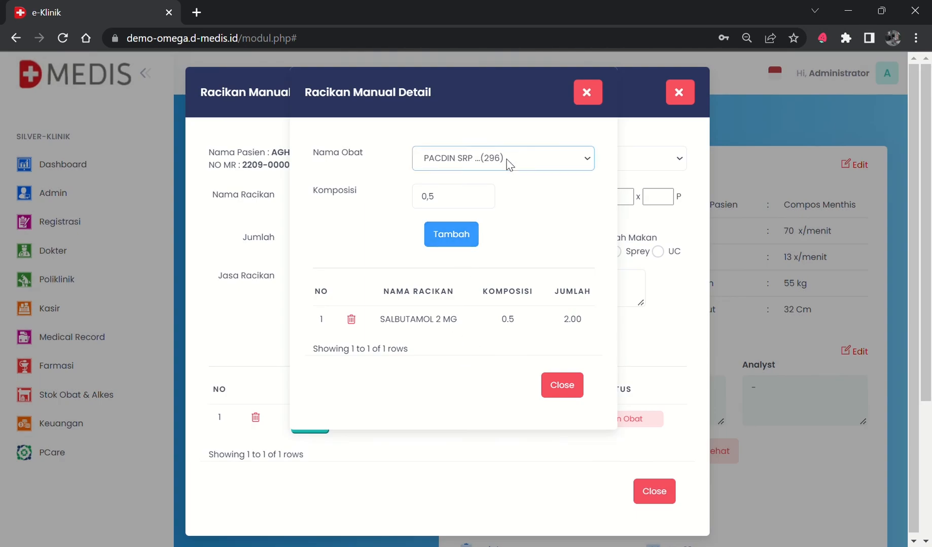
click(488, 356)
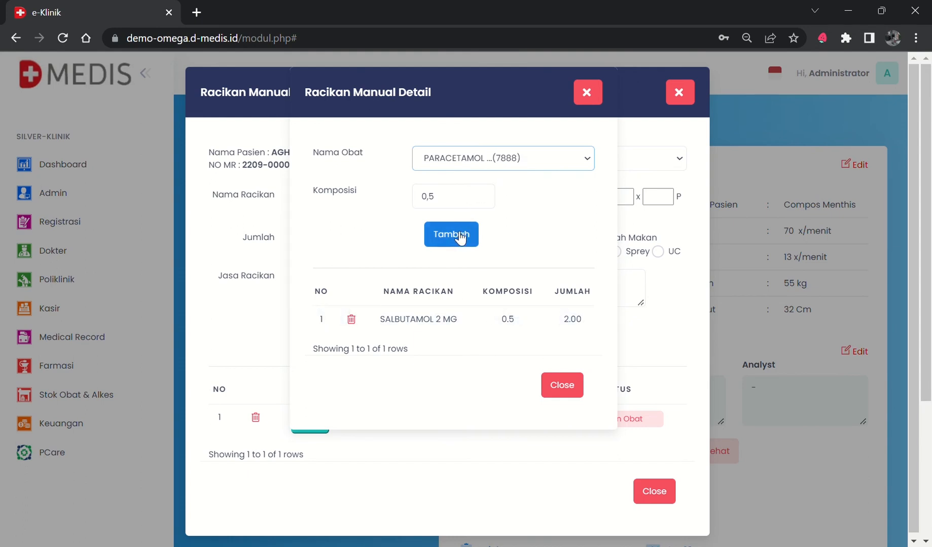
click(458, 243)
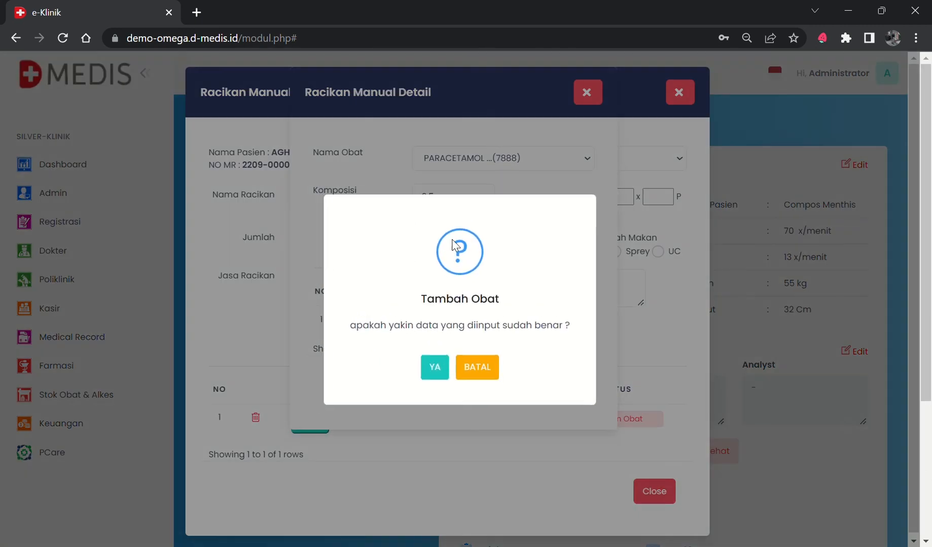
click(440, 361)
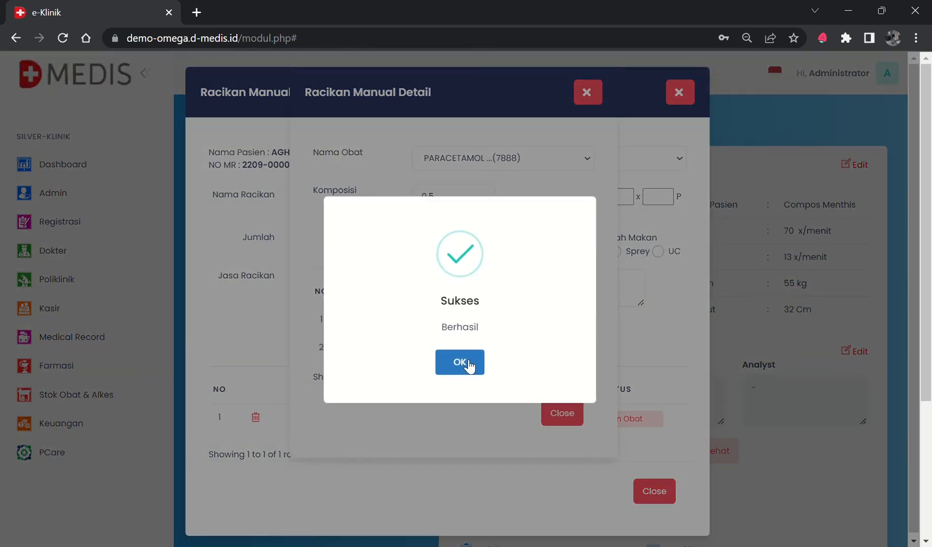
click(469, 365)
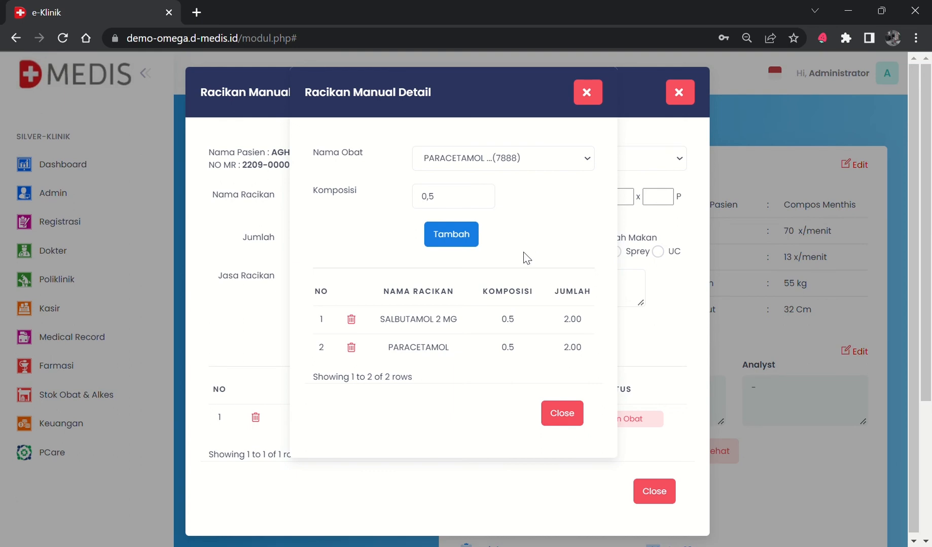
click(561, 417)
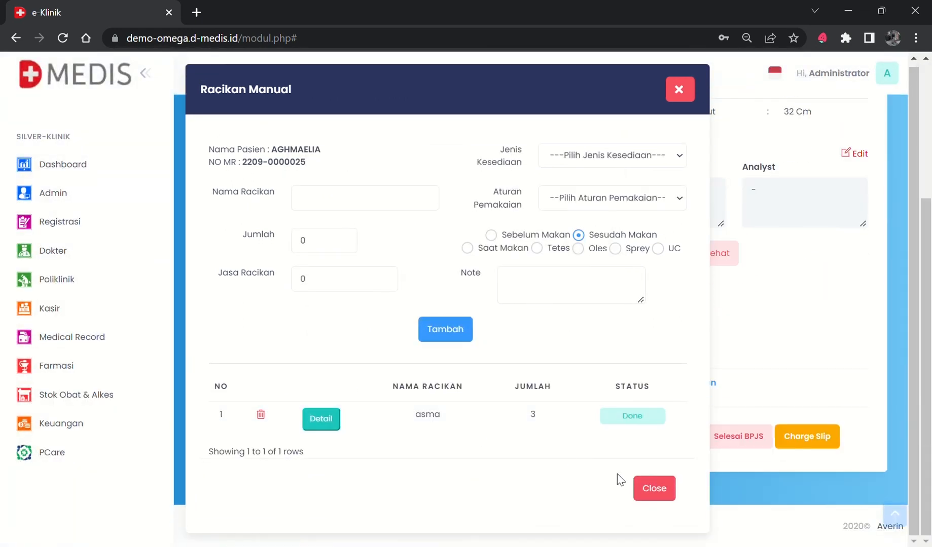
click(655, 490)
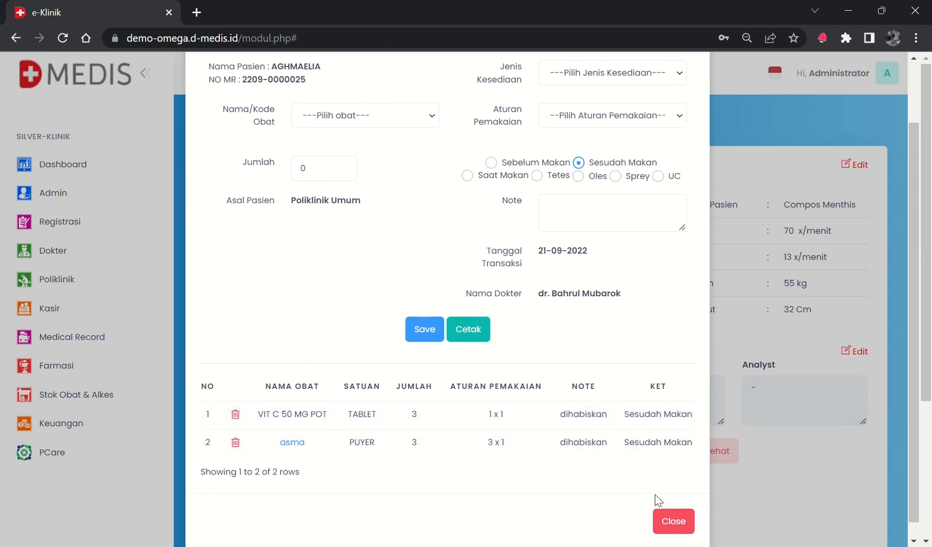
click(672, 524)
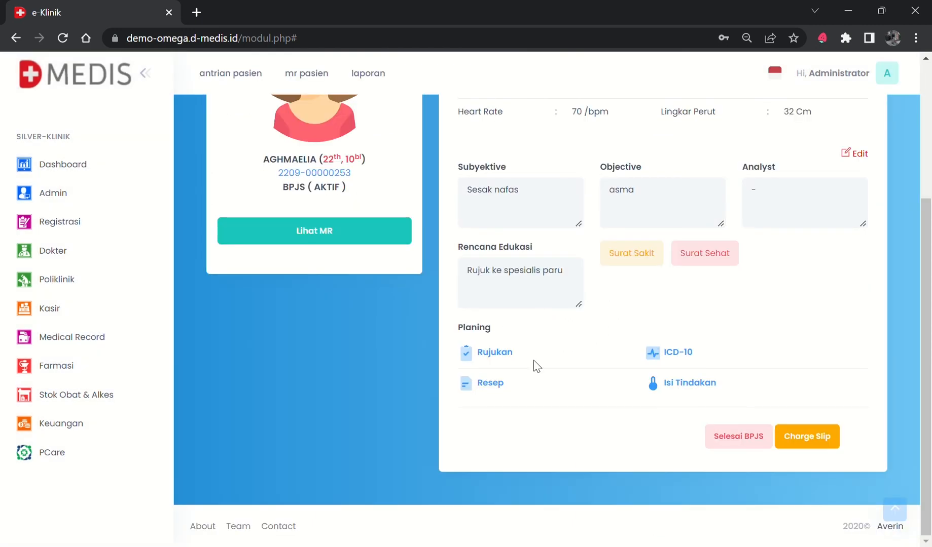
Step: Add the procedure PASANG INFUS + OBSERVASI ONE DAY with Jumlah 1 through Isi Tindakan and close the form
click(685, 385)
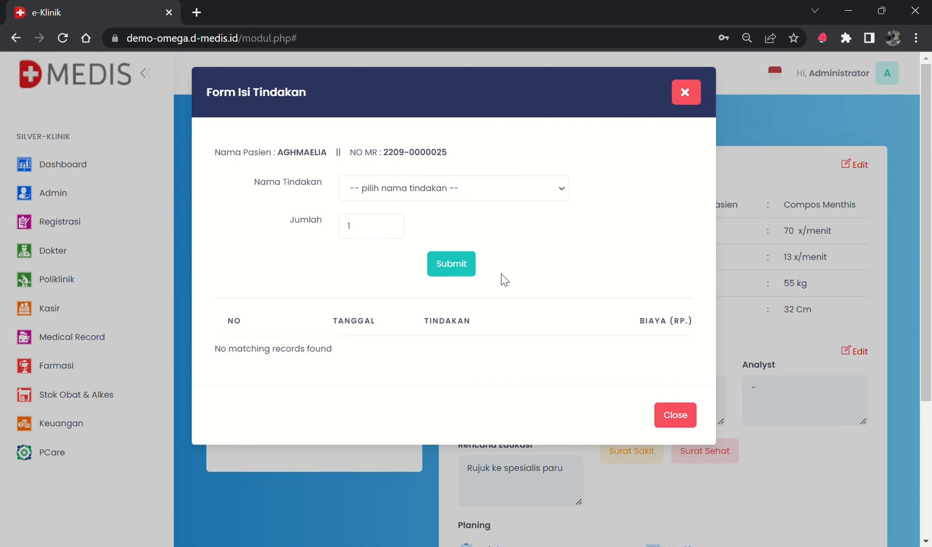
click(430, 192)
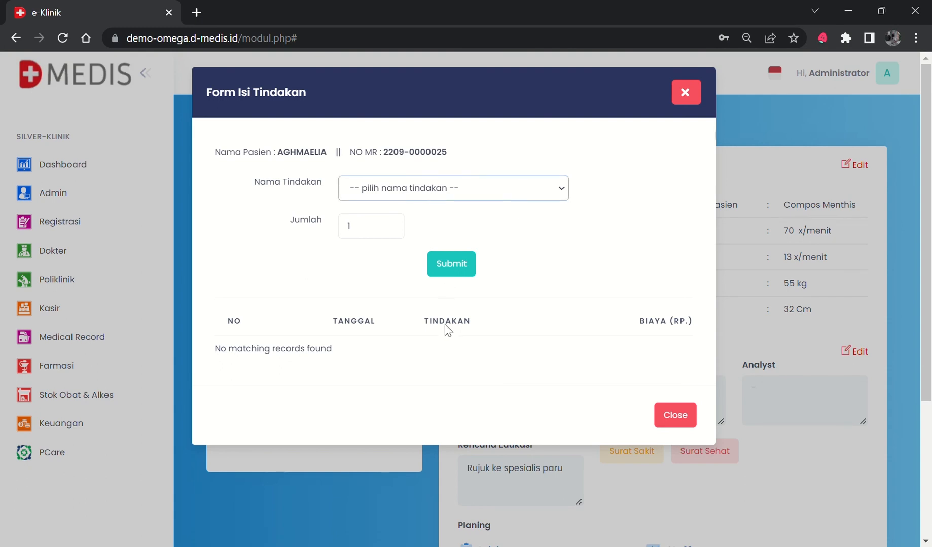
click(437, 454)
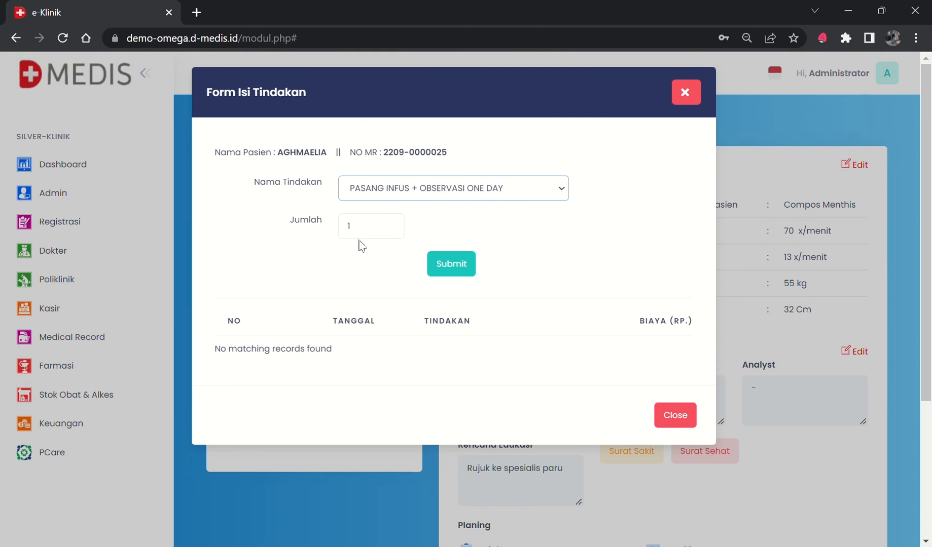
click(456, 273)
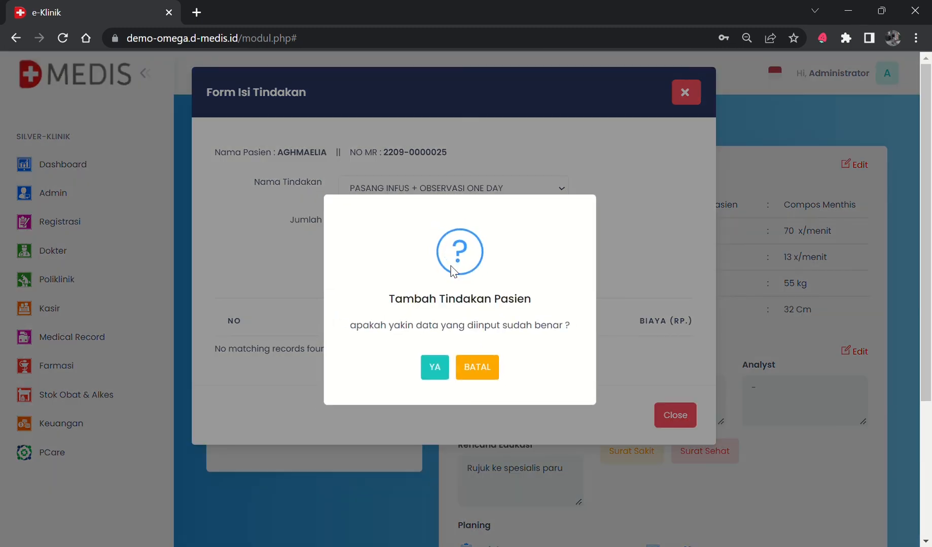
click(433, 368)
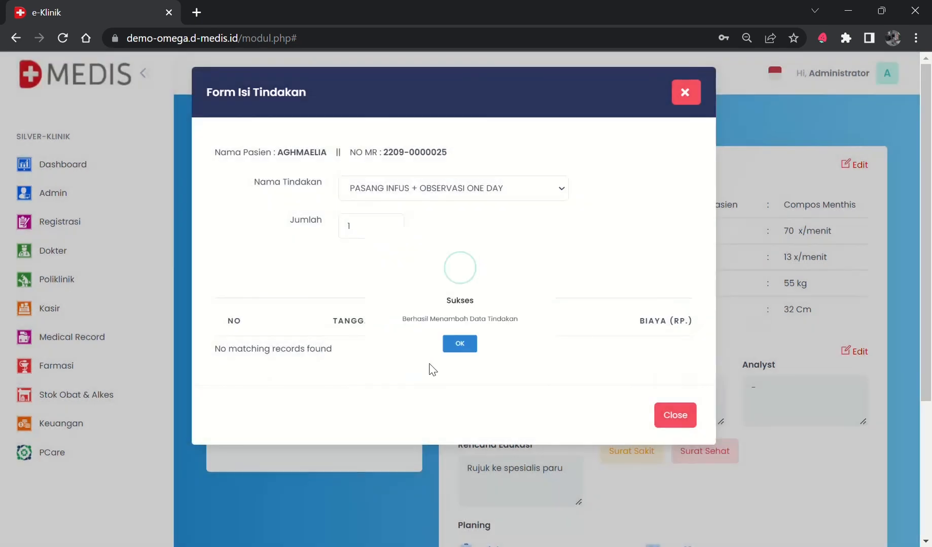
click(472, 361)
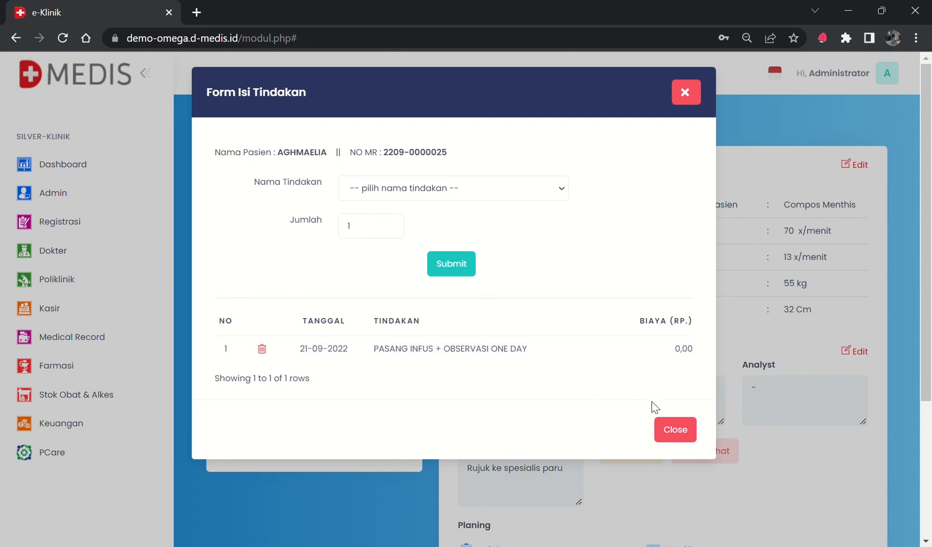
click(674, 434)
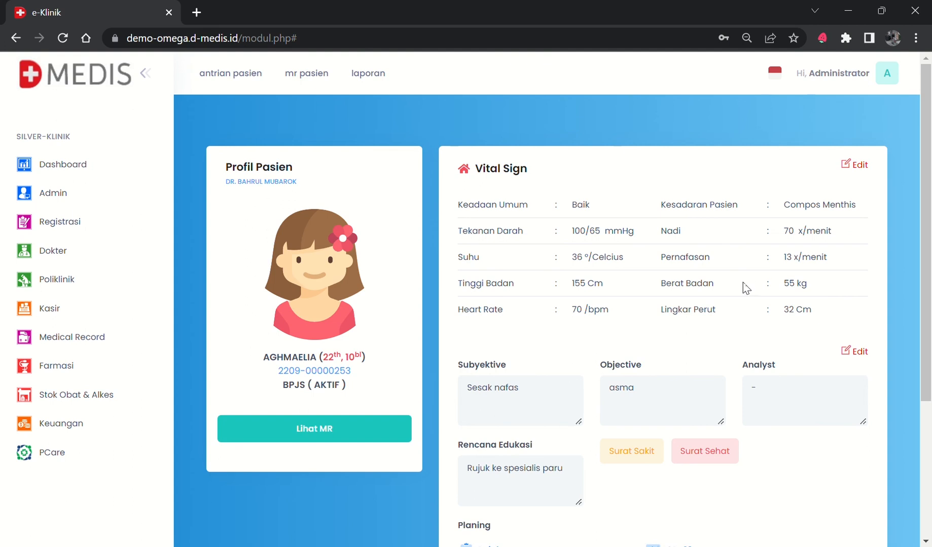
Step: Open the patient's sick leave letter form (Surat Sakit)
scroll(540, 447, down, 4)
scroll(599, 386, up, 4)
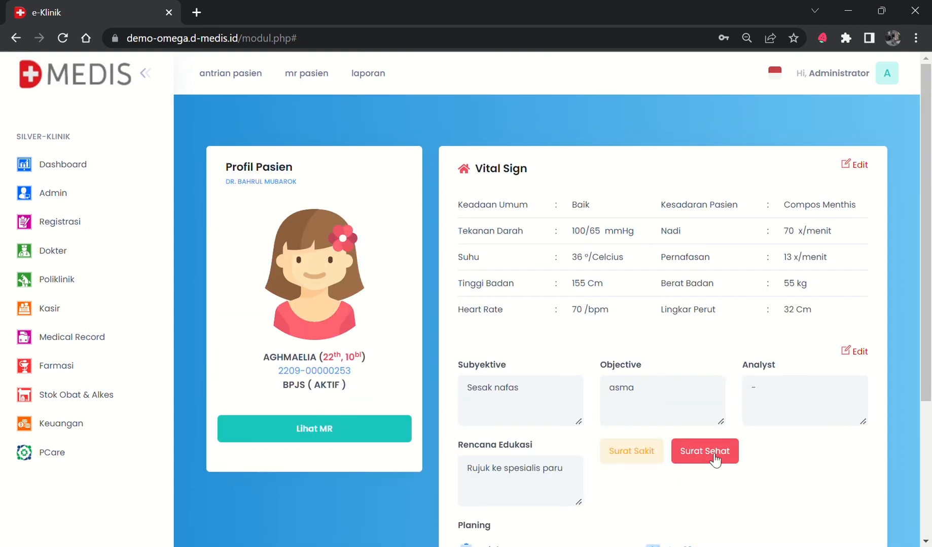
click(632, 459)
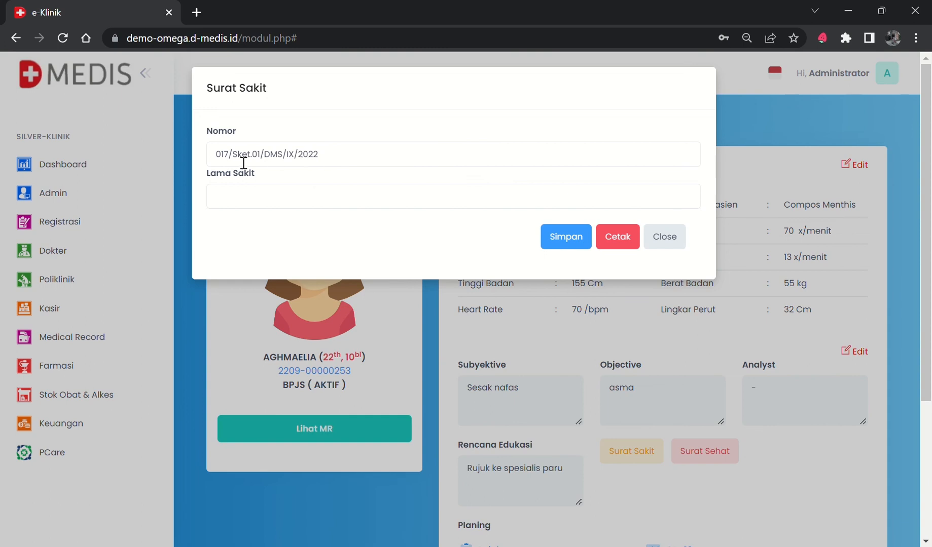
Step: Save the sick letter with Lama Sakit set to 3, print it and close the form
click(285, 161)
click(265, 205)
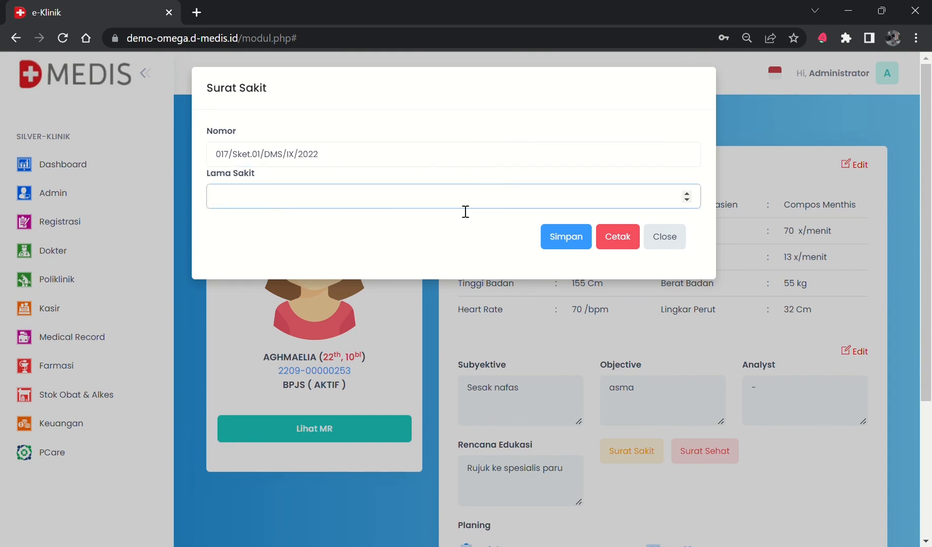
text(3)
click(565, 238)
click(435, 371)
click(480, 378)
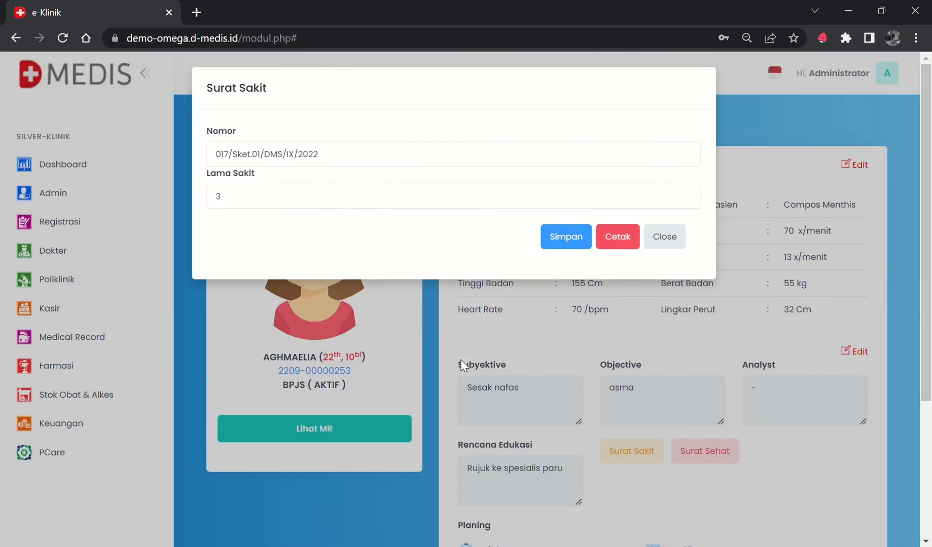
click(625, 245)
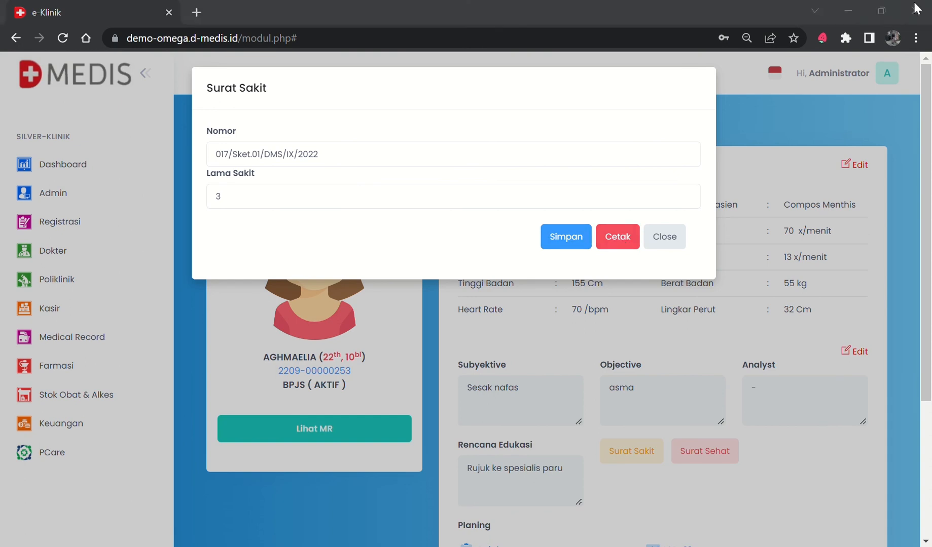
click(680, 243)
Step: Create a health letter (Surat Sehat) with Keperluan "melamar kerja", save it and print it
click(704, 452)
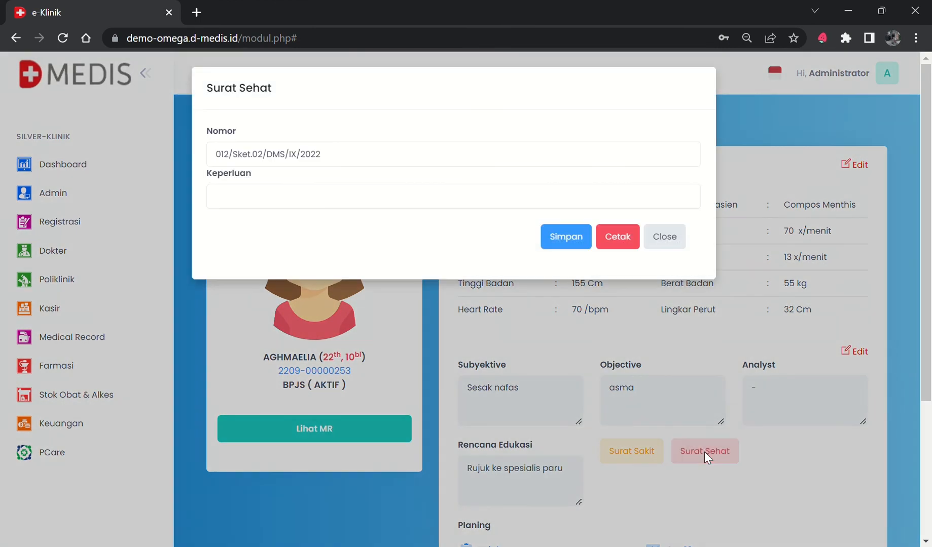
click(358, 204)
text(melamar kerja)
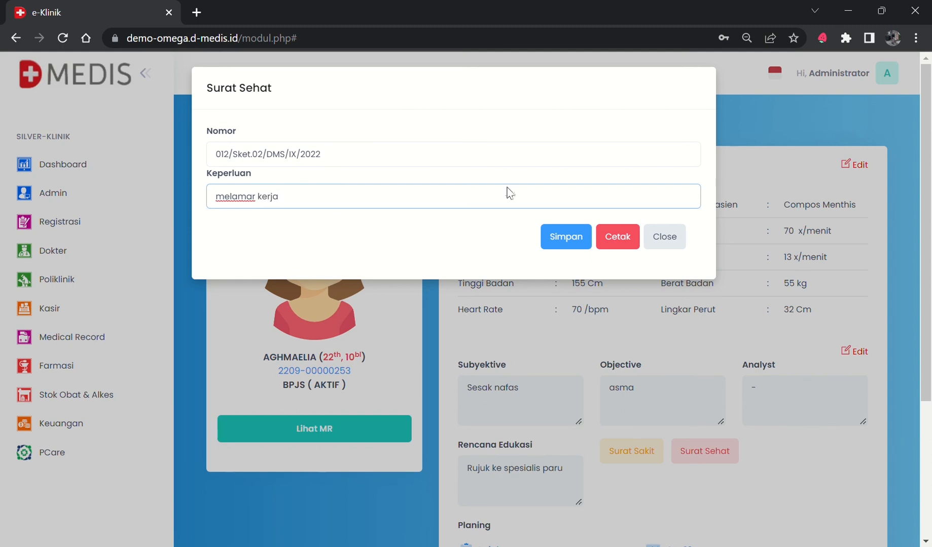
click(565, 235)
click(435, 363)
click(458, 365)
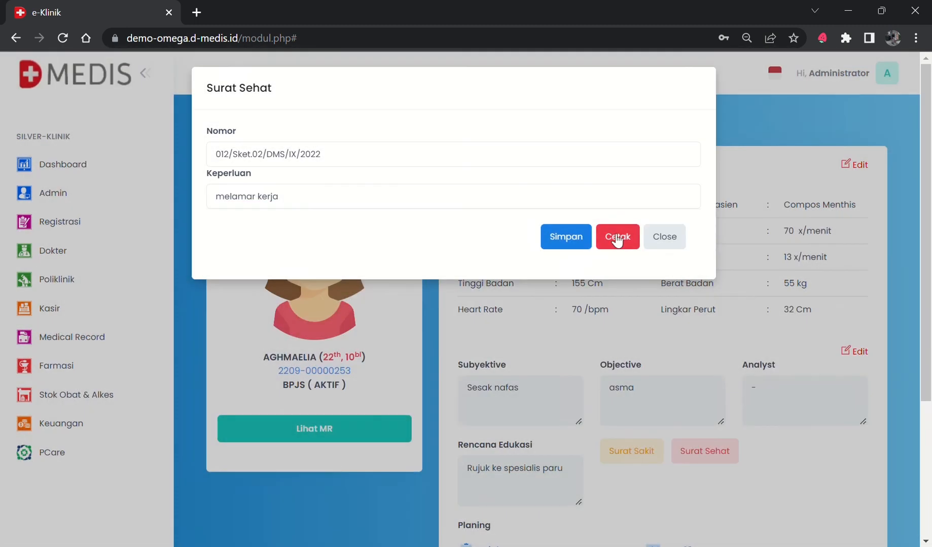
click(616, 238)
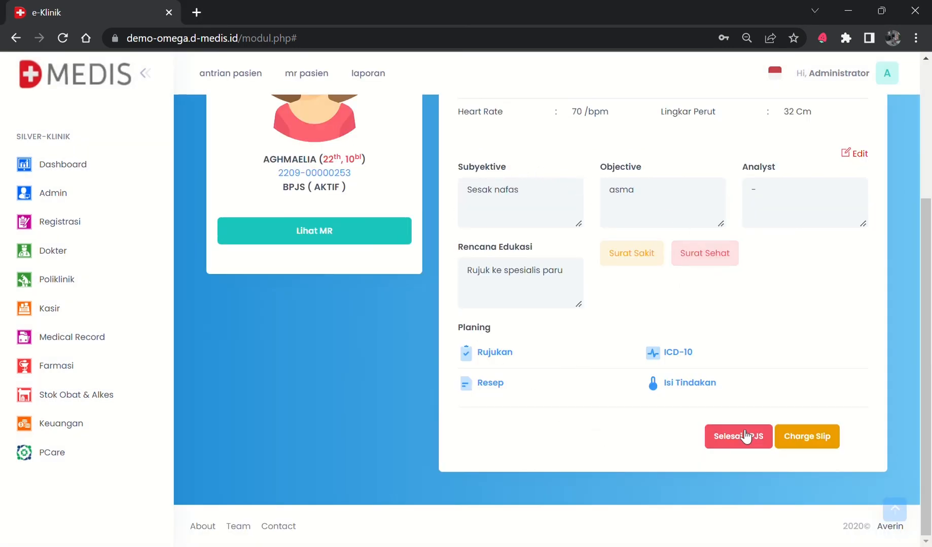
Step: Open the charge slip for the patient's examination
click(808, 442)
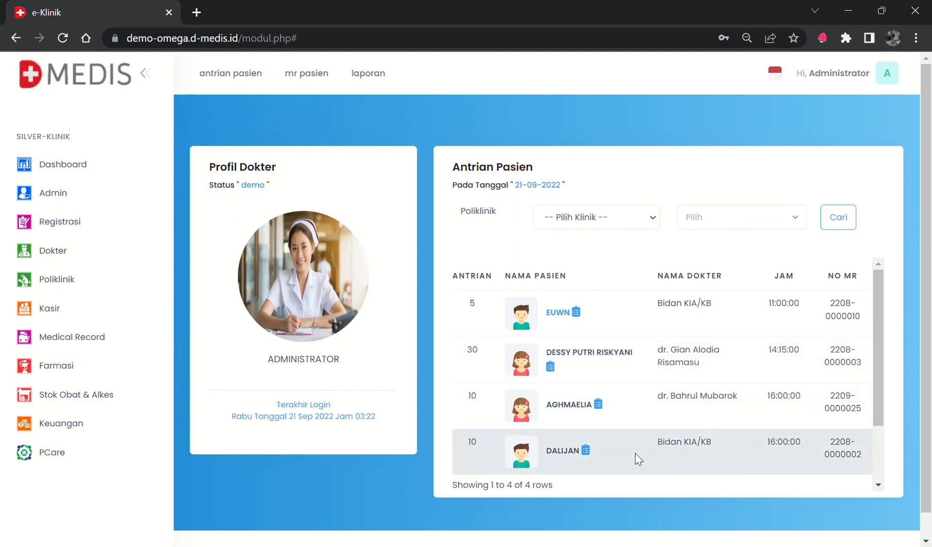
Step: Open the examination of the queued Bidan KIA/KB patient scheduled at 16:00:00 and bring up its Pelayanan Non Kapitasi form
mouse_move(564, 459)
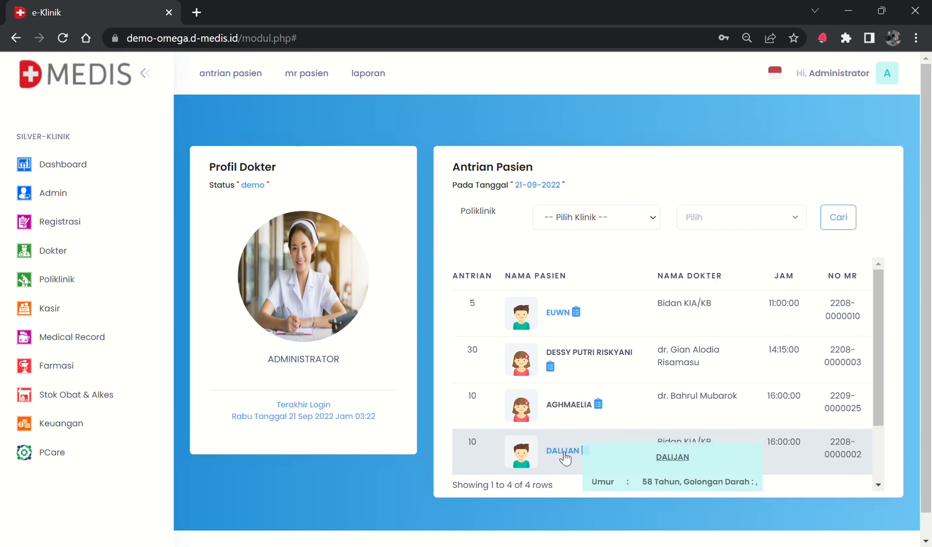
click(564, 452)
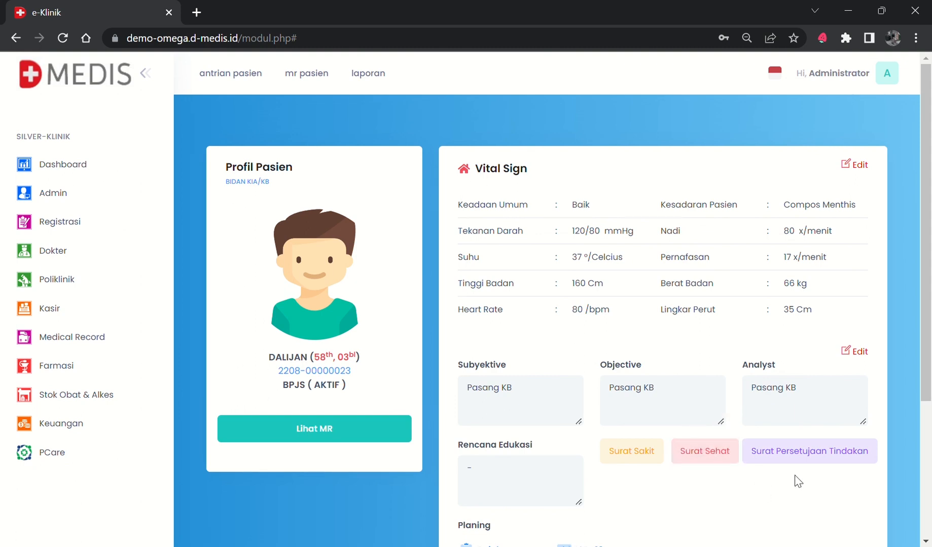
scroll(798, 466, down, 4)
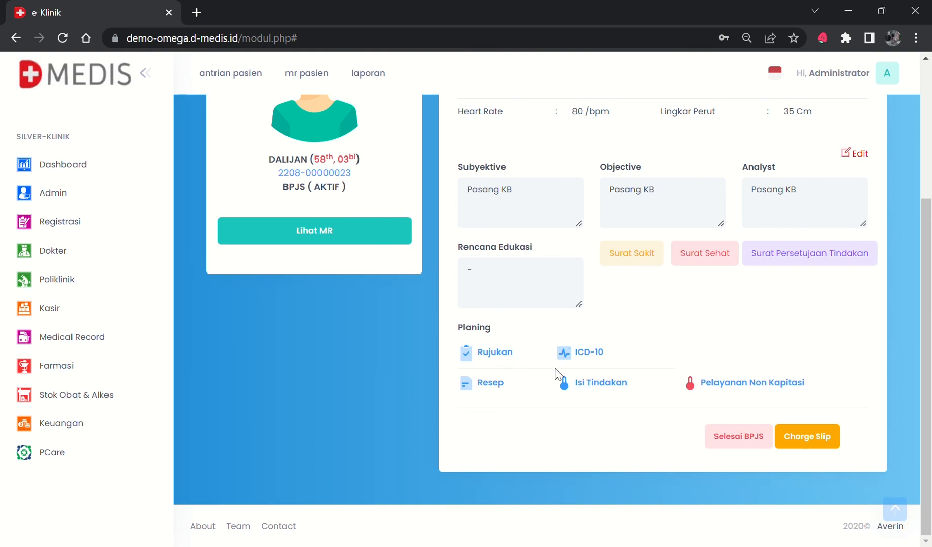
click(735, 385)
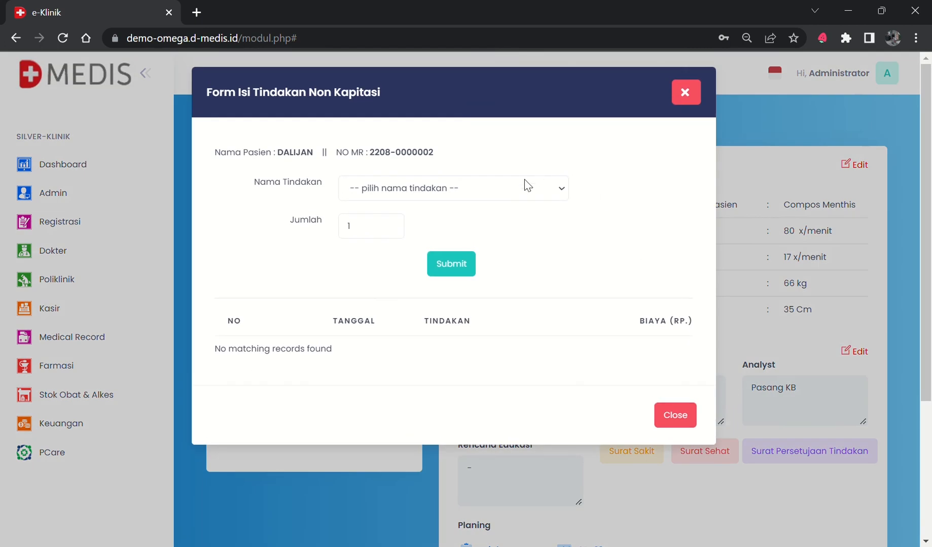
Step: Add the non-capitation procedure MOP / Vasektomi with Jumlah 1
click(517, 197)
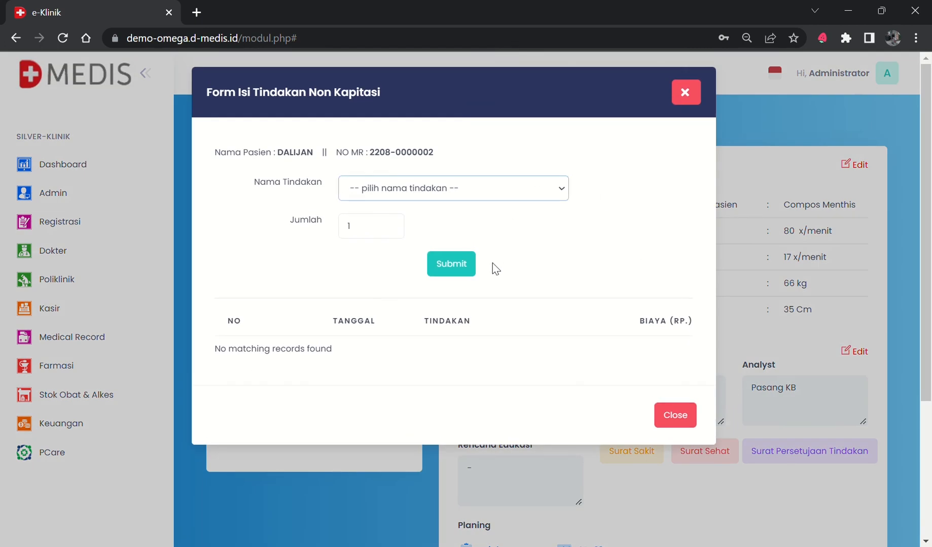
click(418, 399)
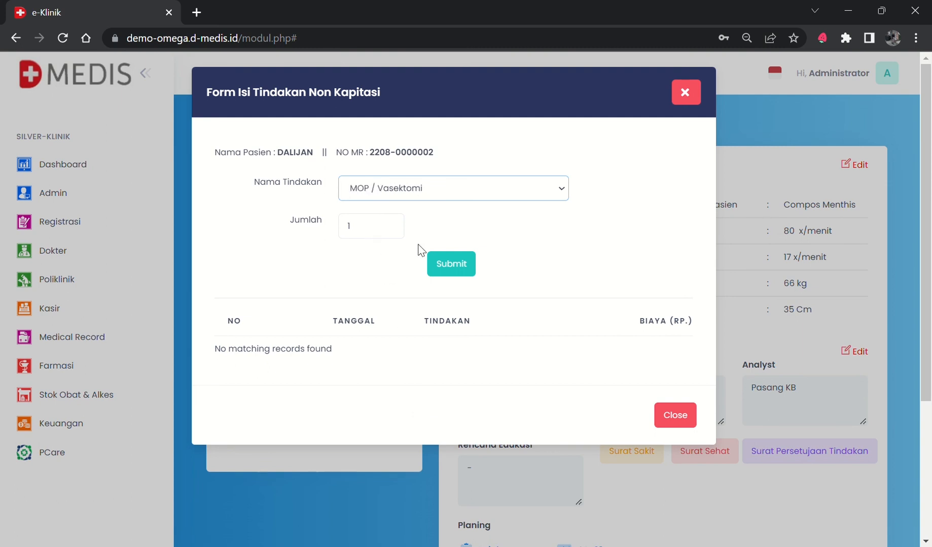
click(451, 271)
click(441, 375)
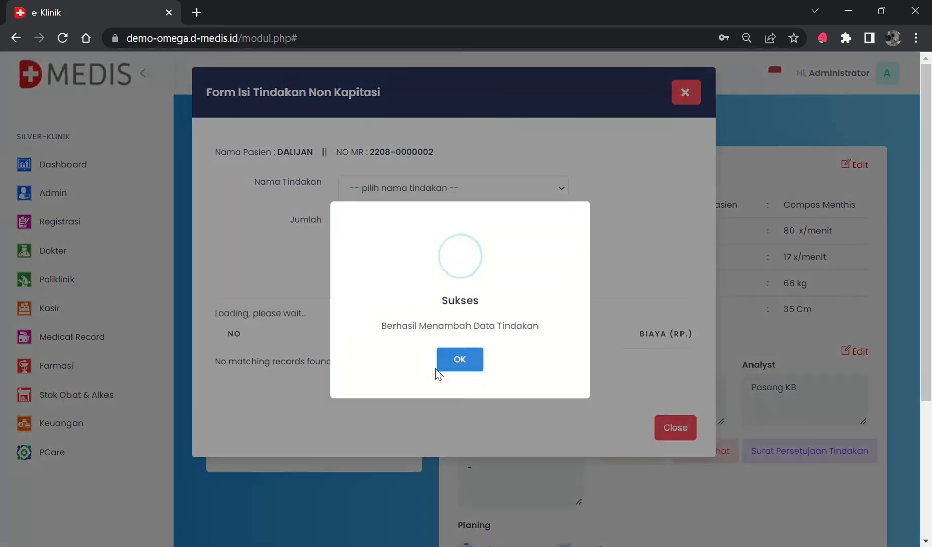
click(458, 361)
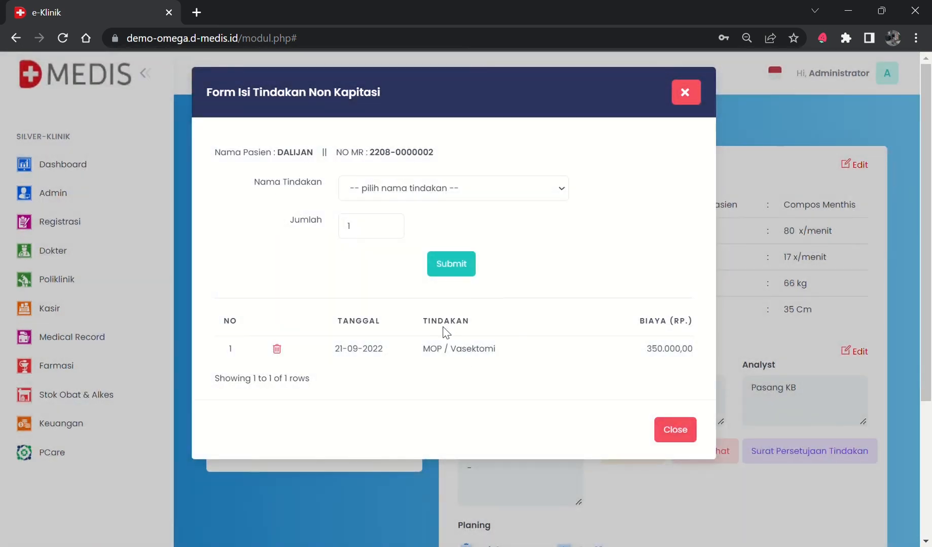